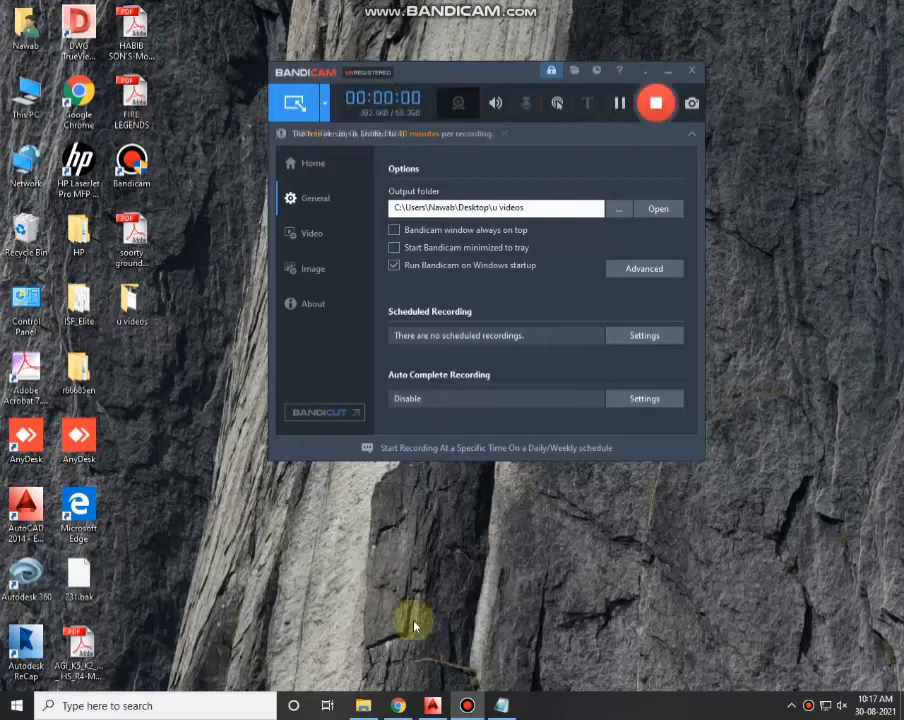
Step: Minimize the Bandicam recorder window to uncover the blank Notepad page
left_click(667, 70)
Step: Write the welcome note introducing the line weight lesson, ending with 'LETS START'
left_click(501, 705)
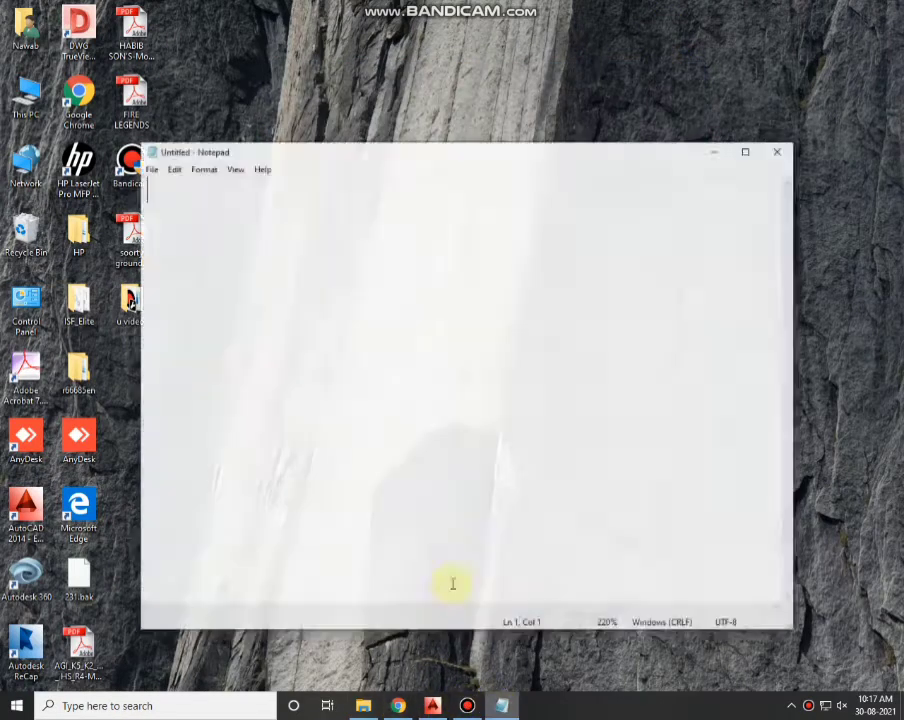
type("we")
type("W")
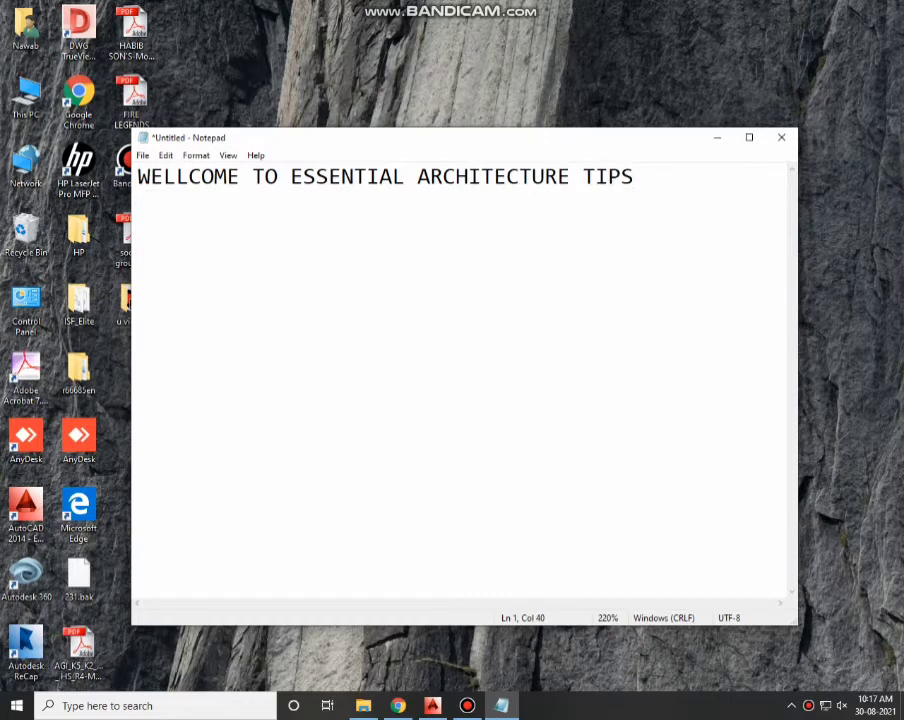
key("Return")
key("Return")
type("TODAY IM GOING TO TELL YOU HOW TO")
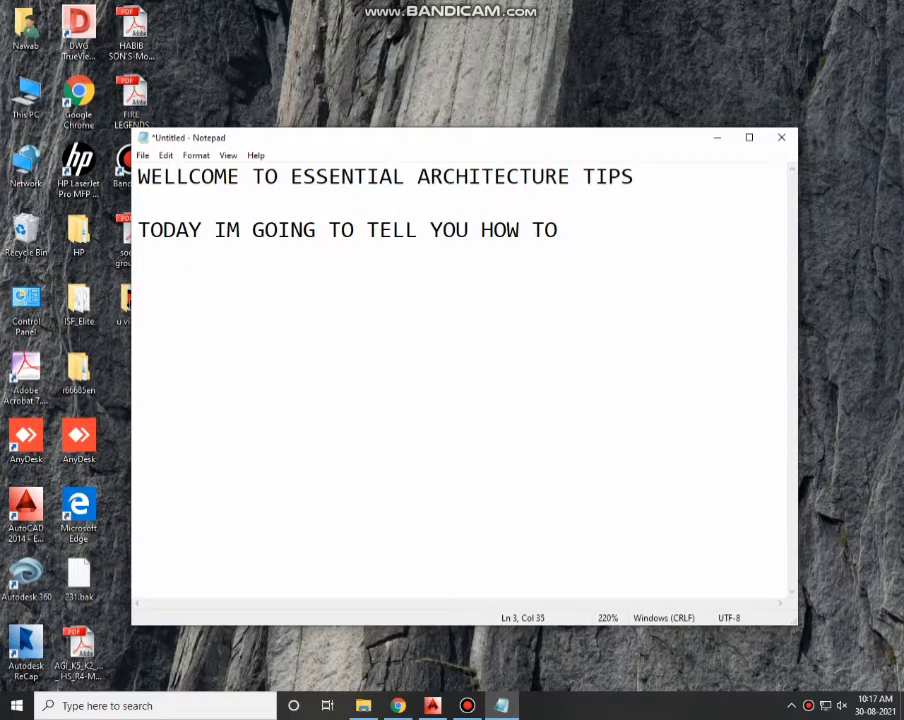
type("CHANGE LINE")
type("WEIGHT")
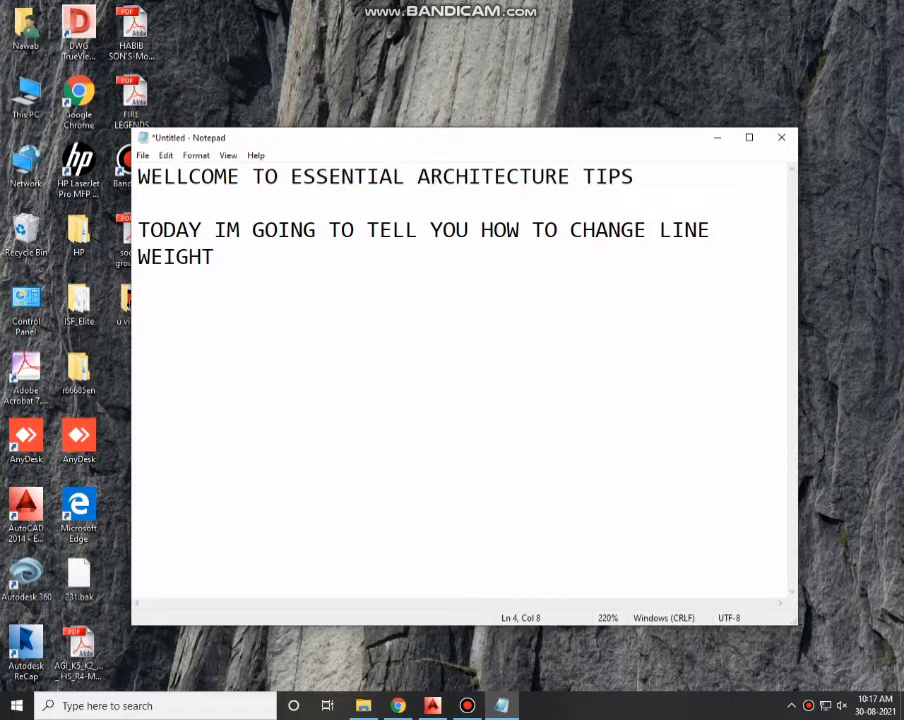
key("Return")
type("FOR THAT")
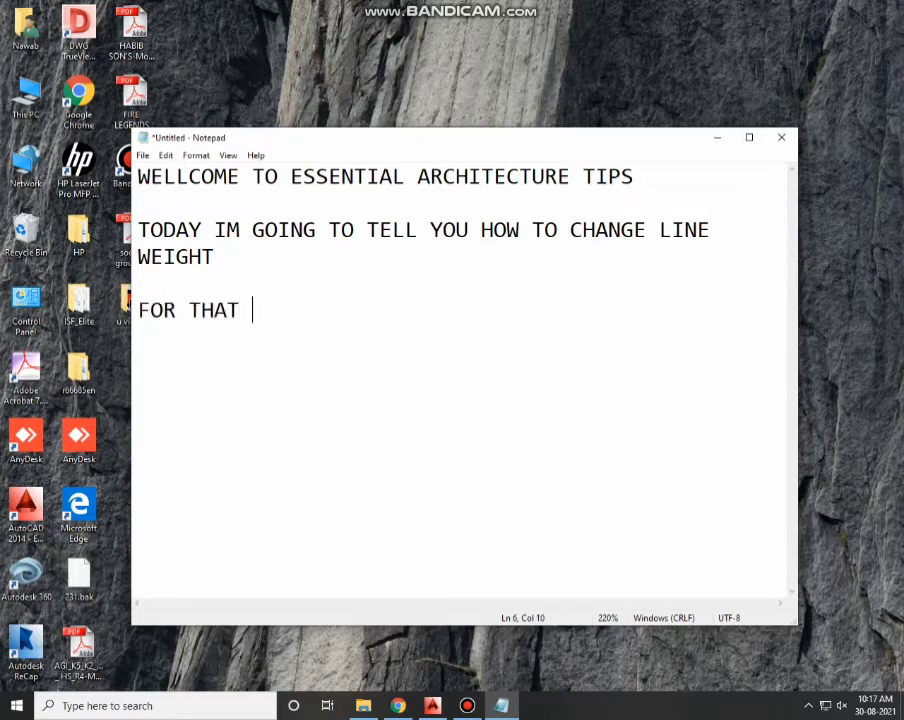
type("OW ME")
type("I IM")
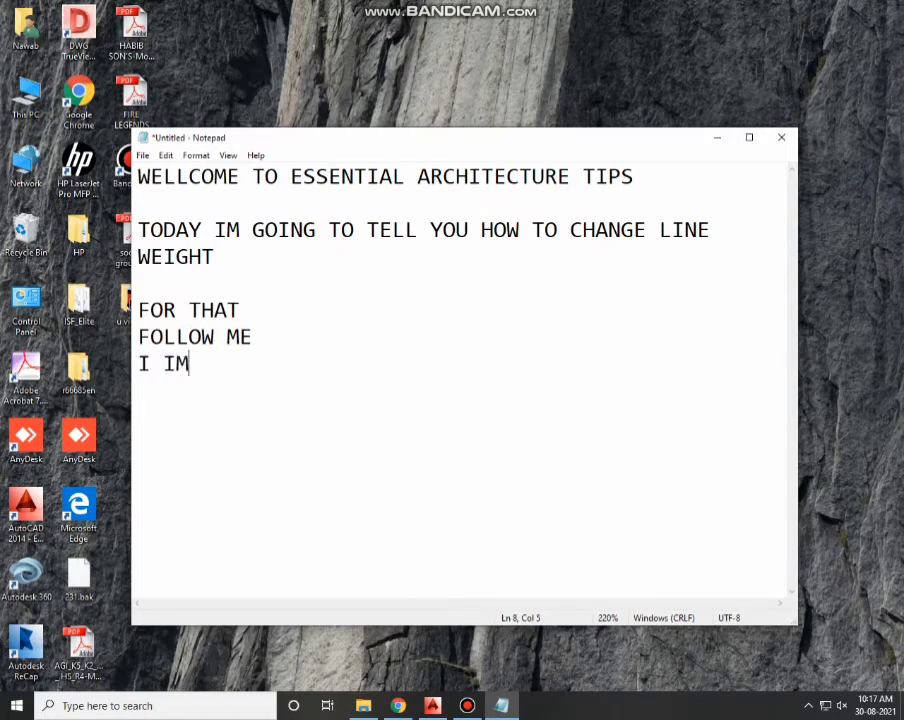
key("BackSpace")
key("BackSpace")
type("AM,")
type("LETS S")
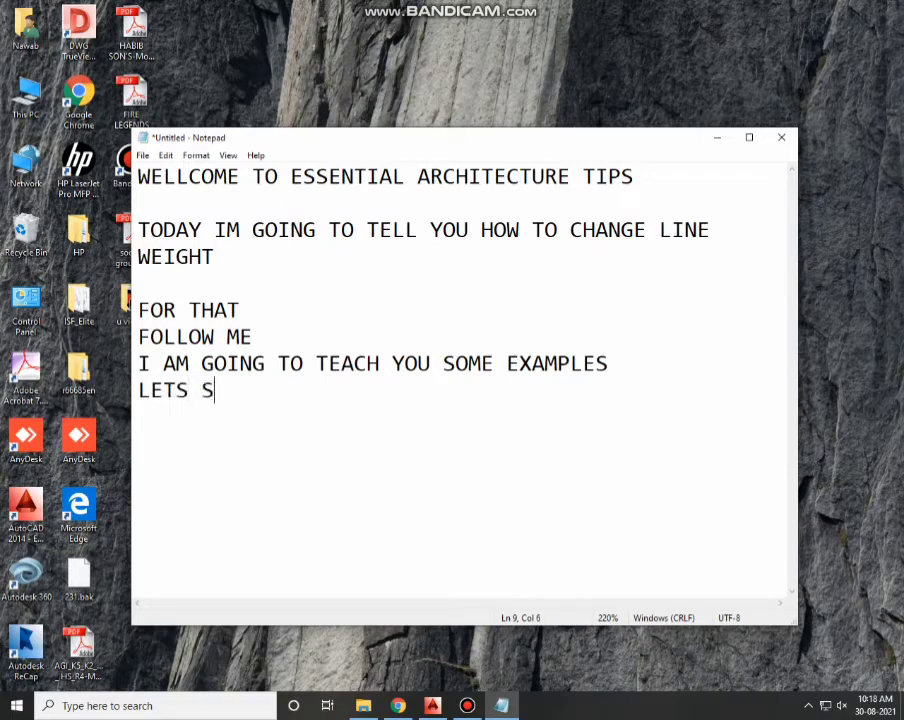
type("TART")
Step: Maximize, restore, then minimize the Notepad window to show the desktop
left_click(749, 137)
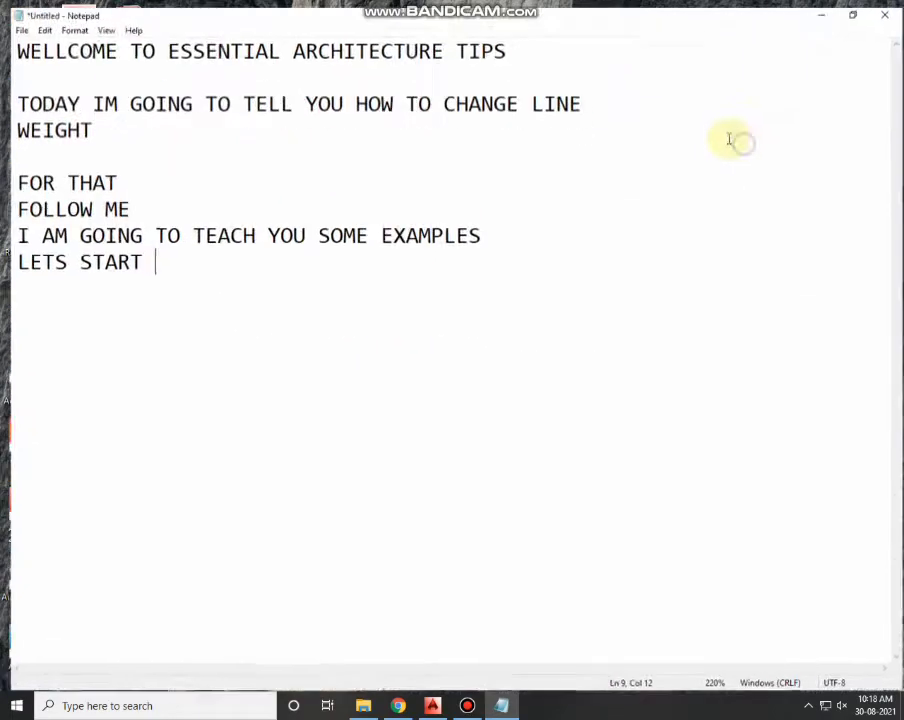
left_click(820, 10)
left_click(718, 137)
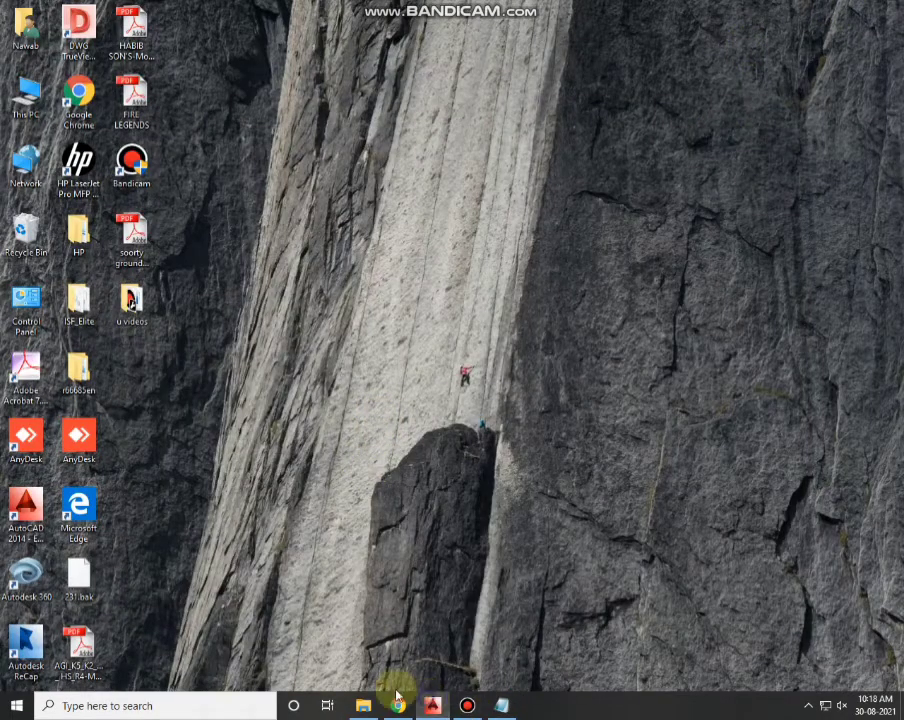
Step: Draw a small rectangle with RECTANG beside the dimensioned rooms in AutoCAD
left_click(432, 705)
scroll(278, 318, "up", 2)
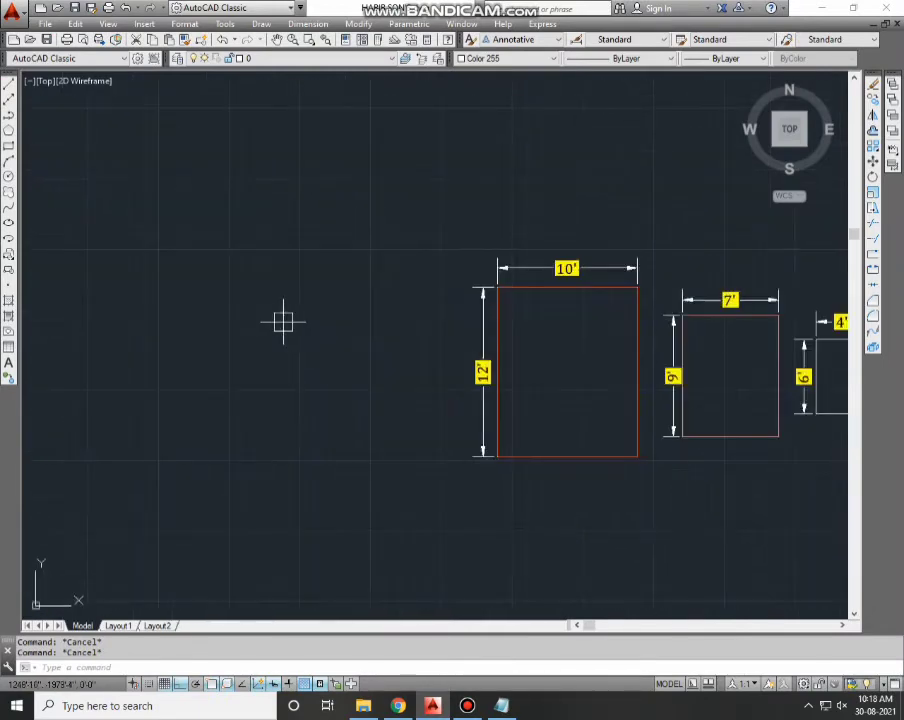
type("rec")
key("Return")
left_click(162, 276)
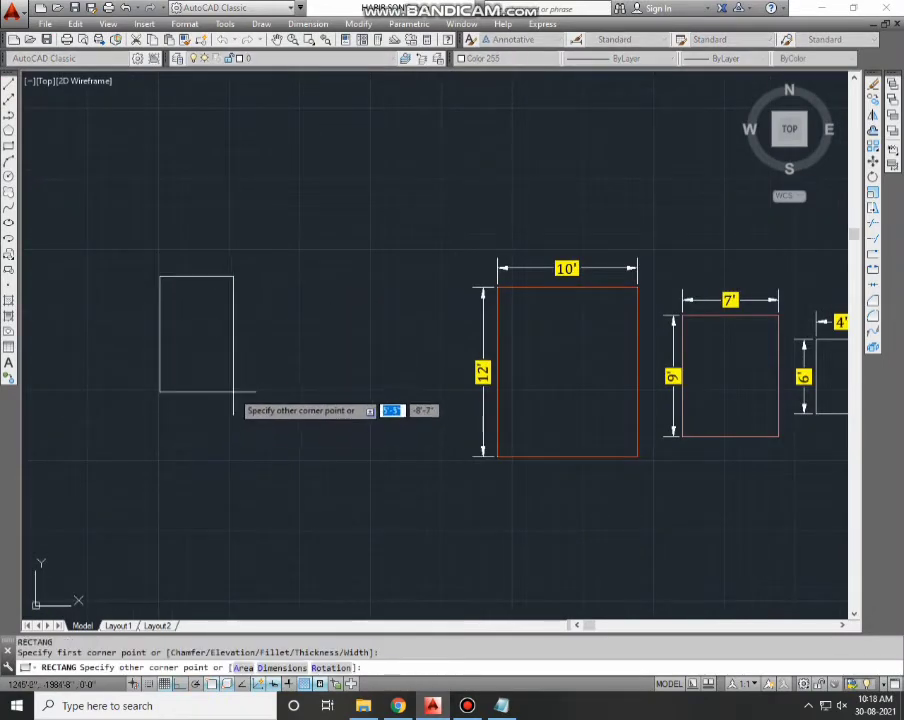
left_click(236, 390)
middle_click_drag(209, 285, 278, 287)
Step: Move the new rectangle further to the left
left_click(278, 287)
middle_click_drag(264, 382, 323, 367)
type("m")
key("Return")
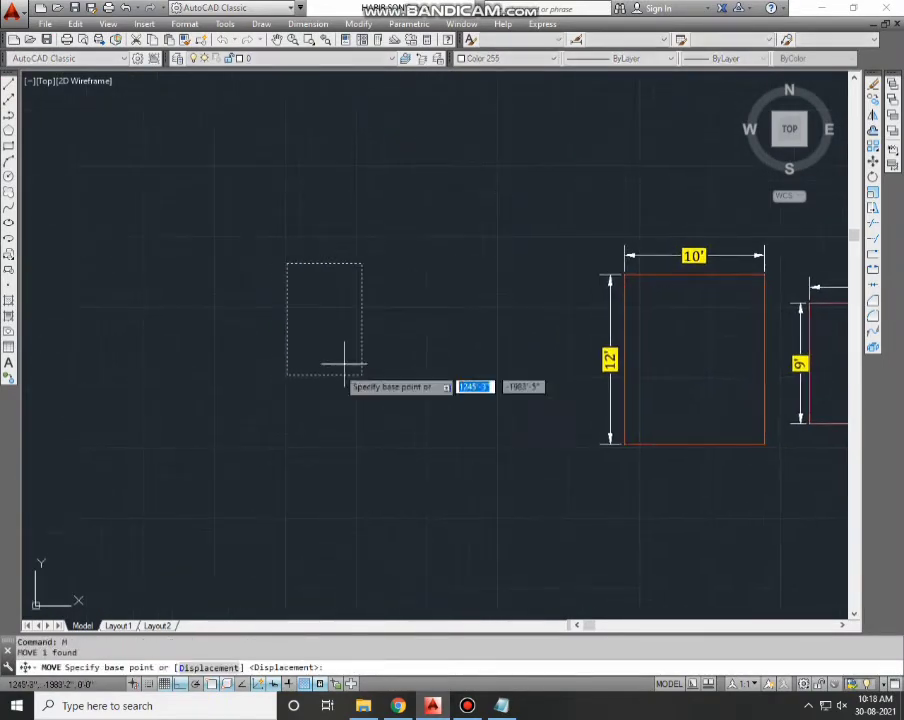
left_click(303, 367)
left_click(142, 400)
Step: Copy the rectangle twice to the right, then window-select the leftmost one
left_click(196, 292)
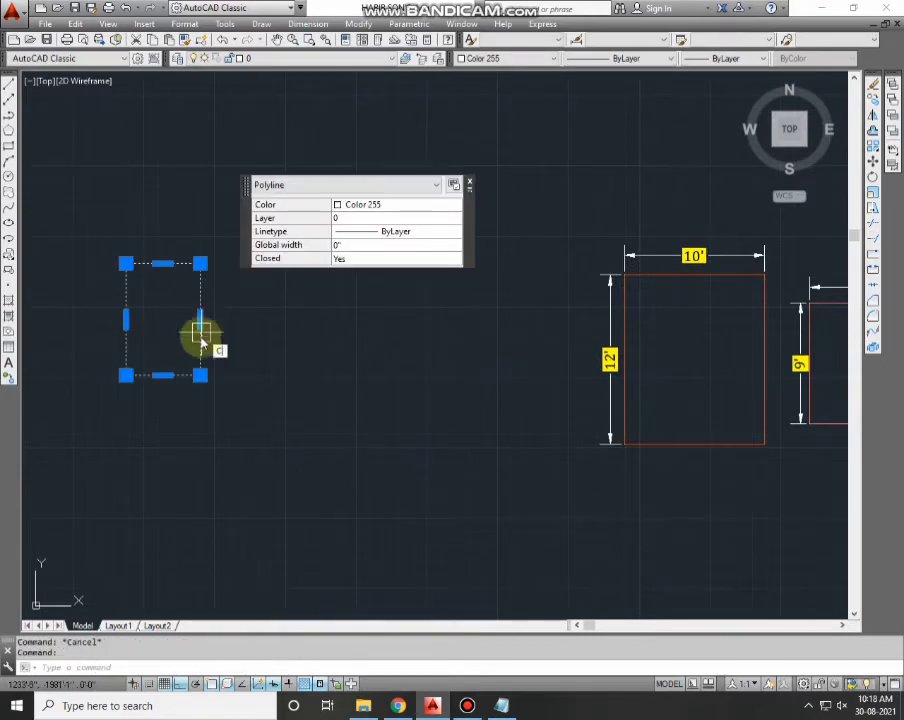
type("co")
key("Return")
left_click(176, 419)
left_click(290, 440)
left_click(396, 436)
key("Escape")
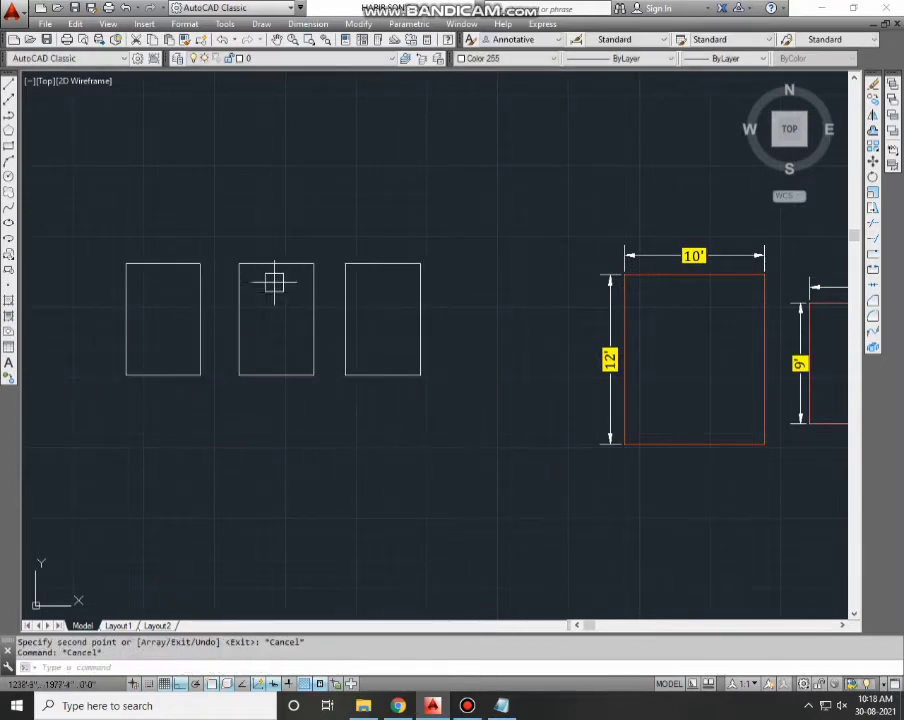
left_click(192, 256)
left_click(170, 278)
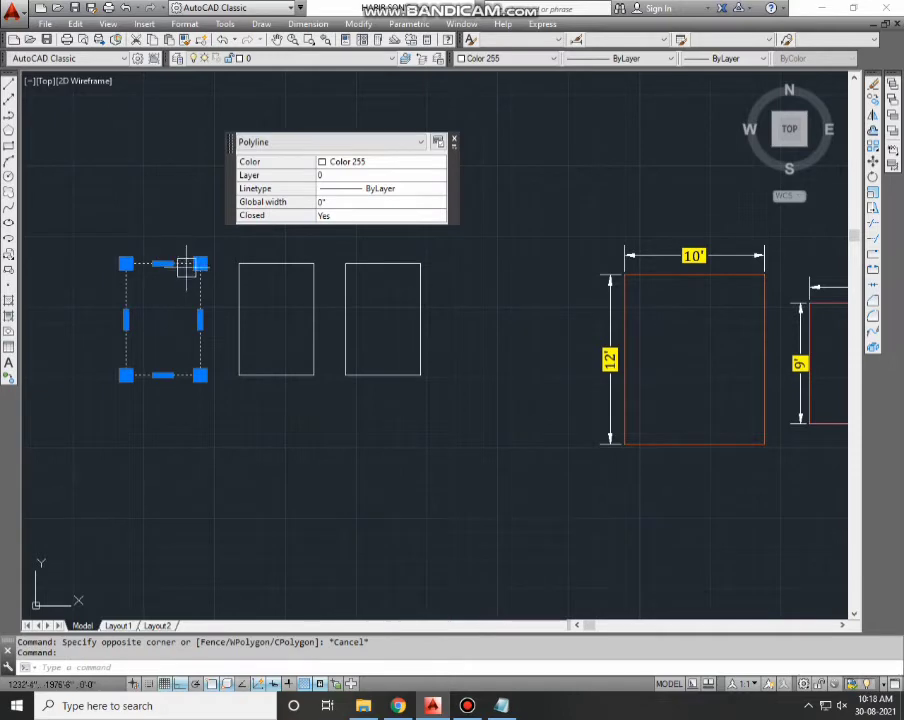
Step: Add 'SELECT OBJECT AND RIGHT CLICK ON IT AND THEN CLICK ON PROPERTIES' below LETS START
left_click(501, 705)
key("Return")
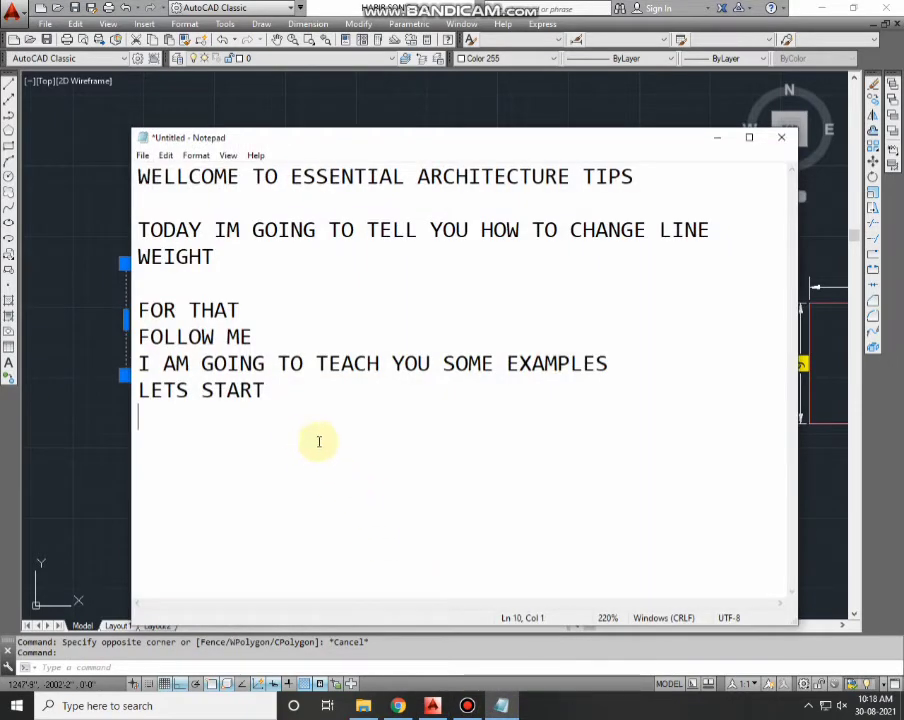
key("Return")
type("SELEC")
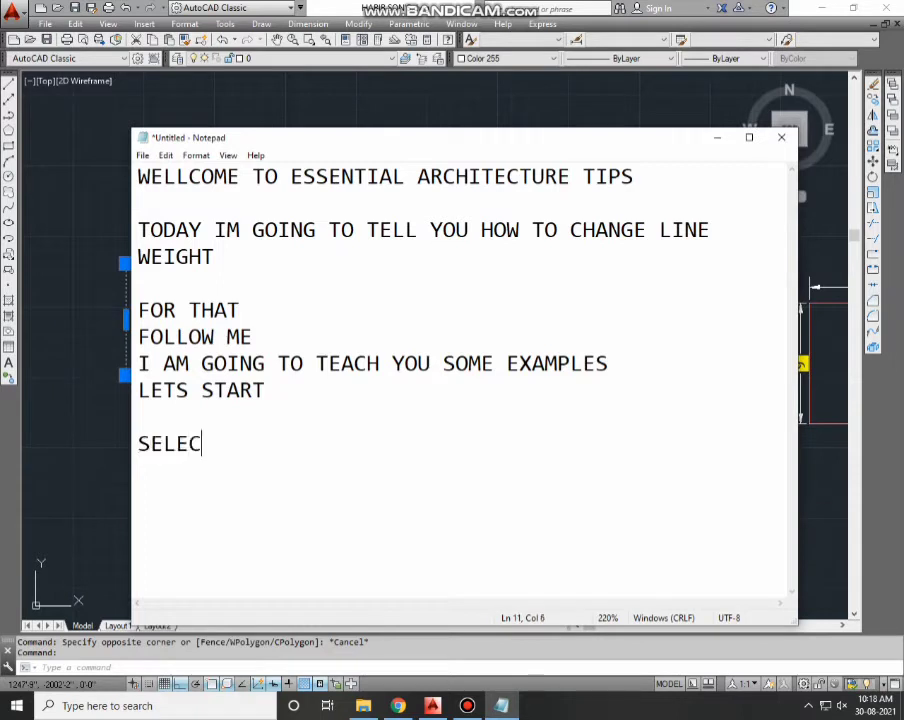
type("T OBJECT AND RIGHT CLICK ON IT")
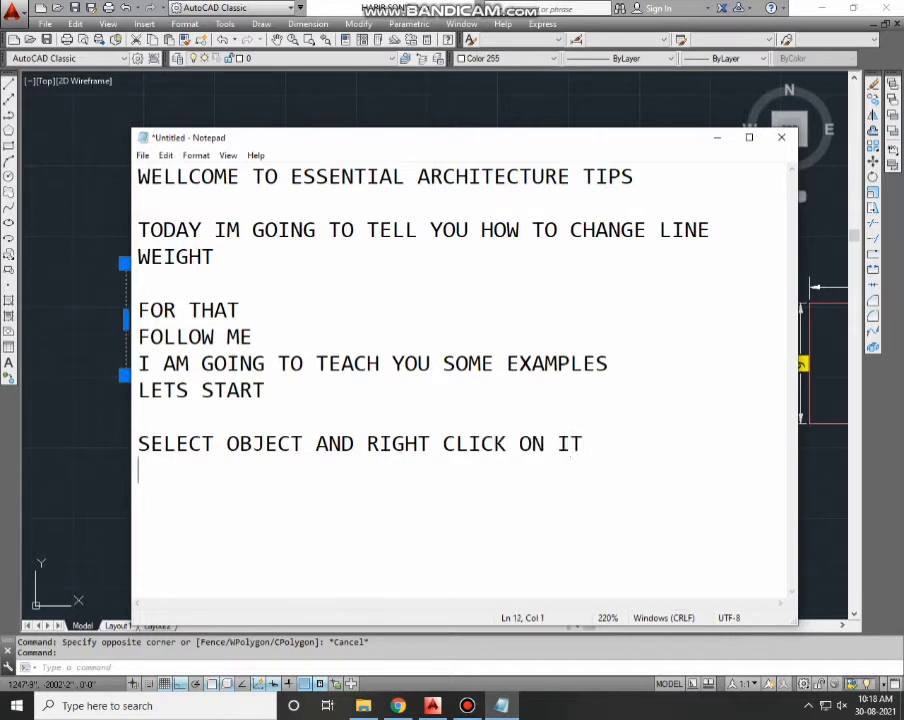
type("AND THEN CLICK ON ")
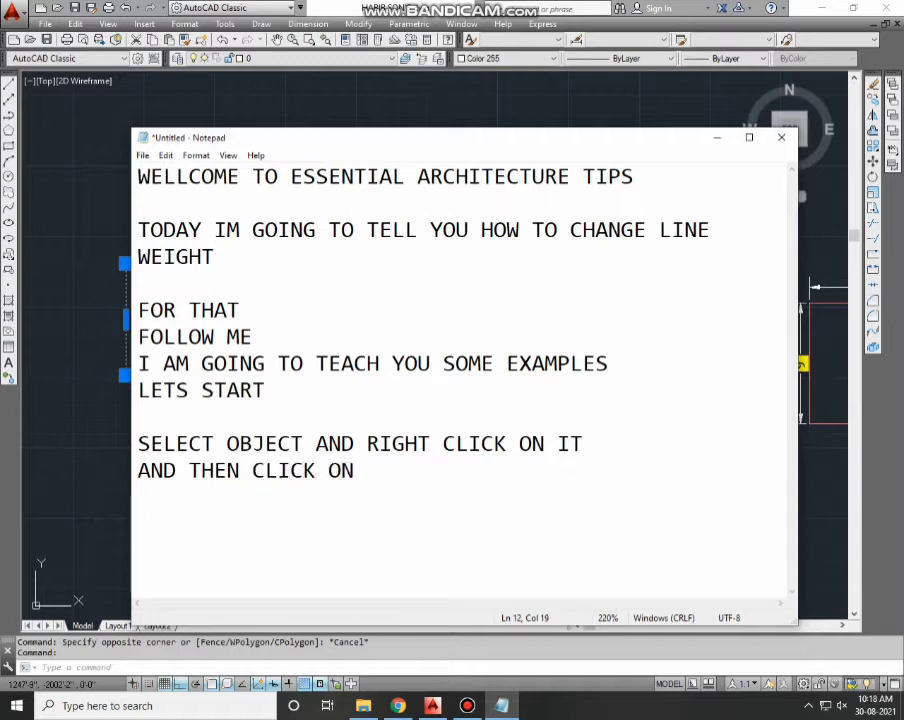
type("PROPERTIES")
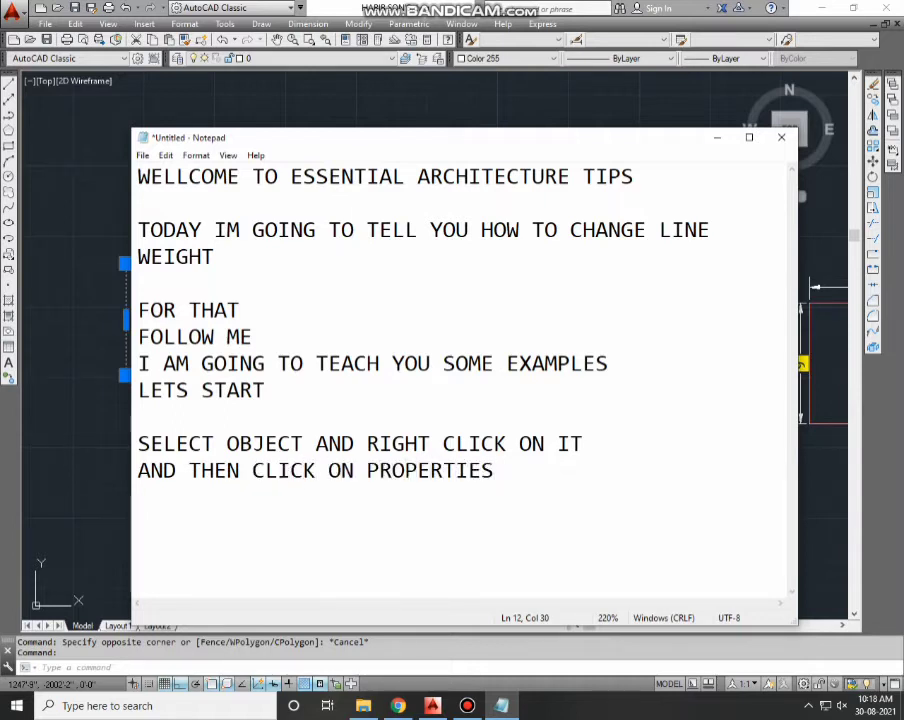
key("Return")
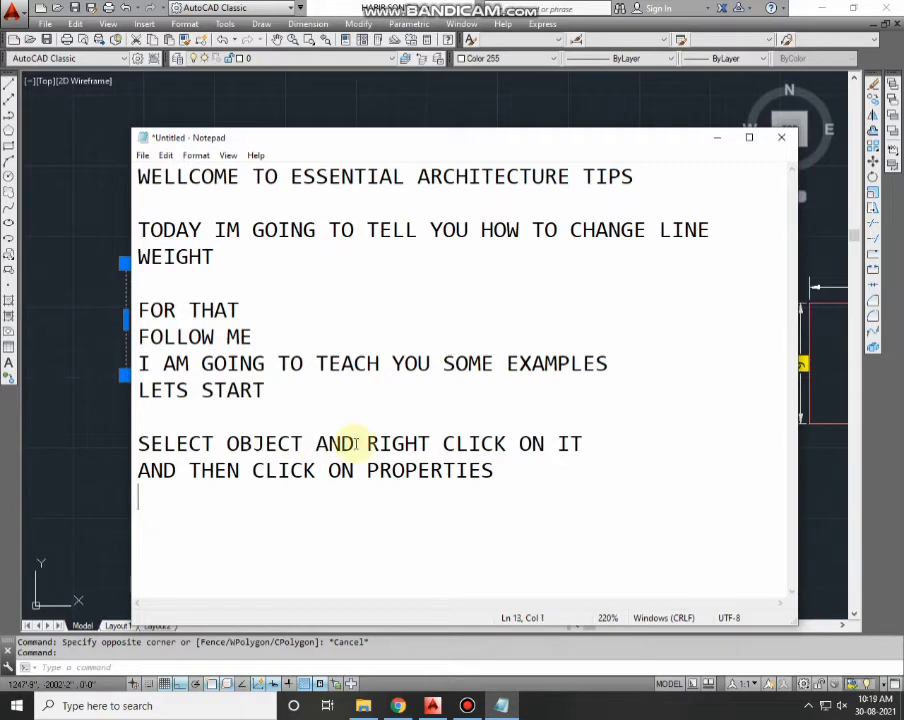
Step: Set the left rectangle's lineweight to 1.58 mm in the Properties palette
left_click(716, 138)
scroll(146, 351, "up", 2)
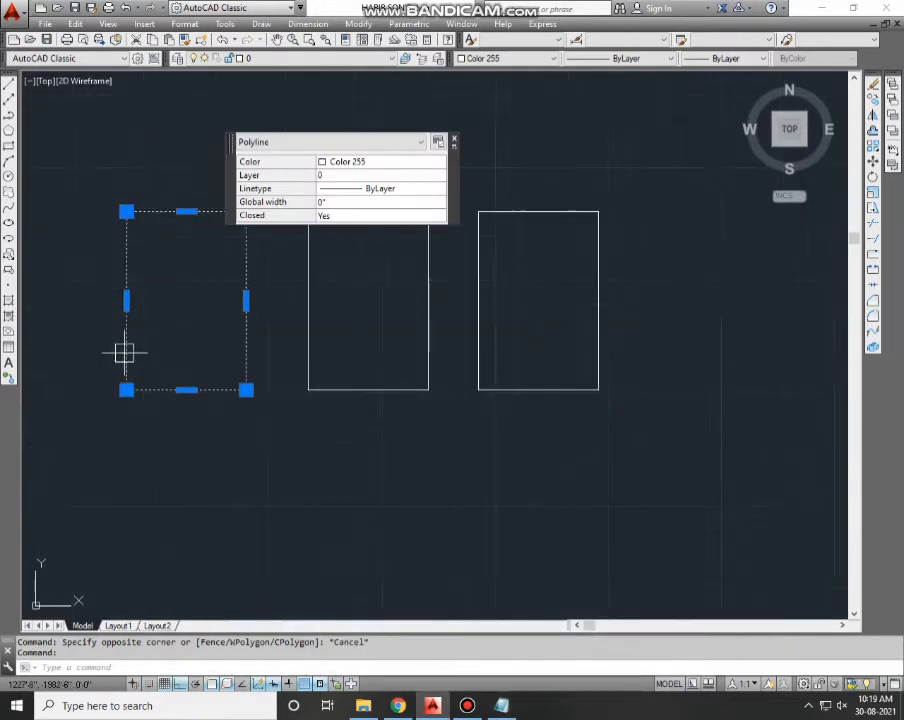
middle_click_drag(124, 350, 212, 346)
right_click(262, 390)
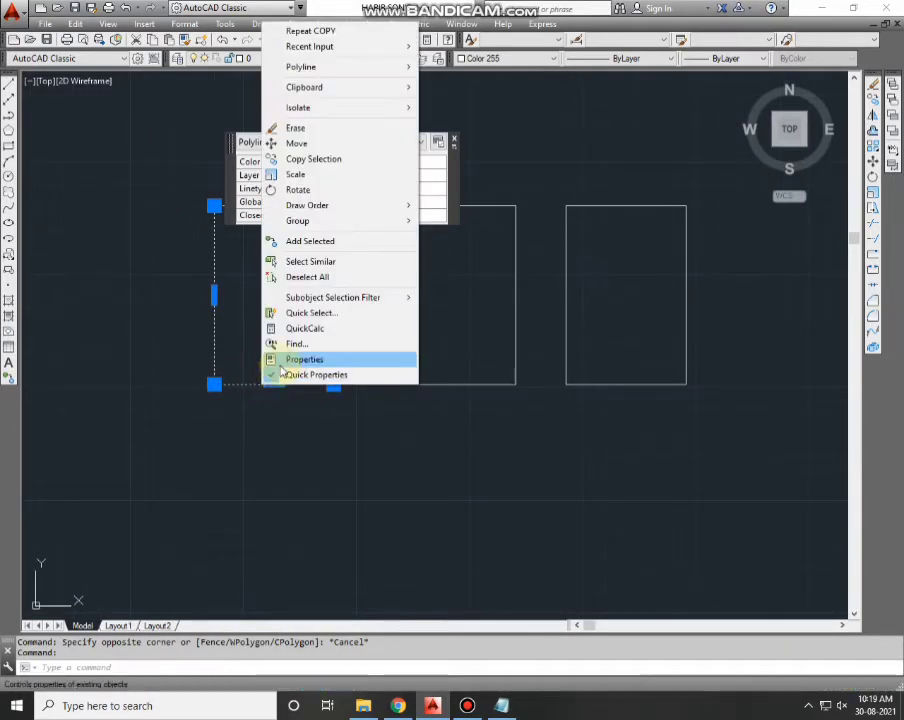
left_click(300, 359)
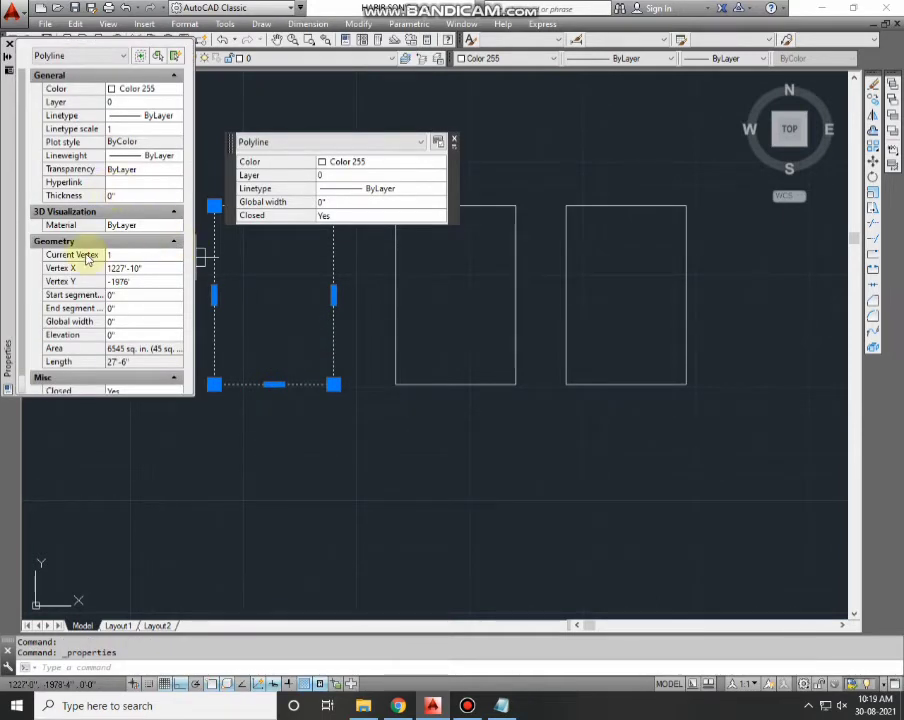
left_click(124, 155)
left_click(134, 156)
scroll(140, 220, "down", 1)
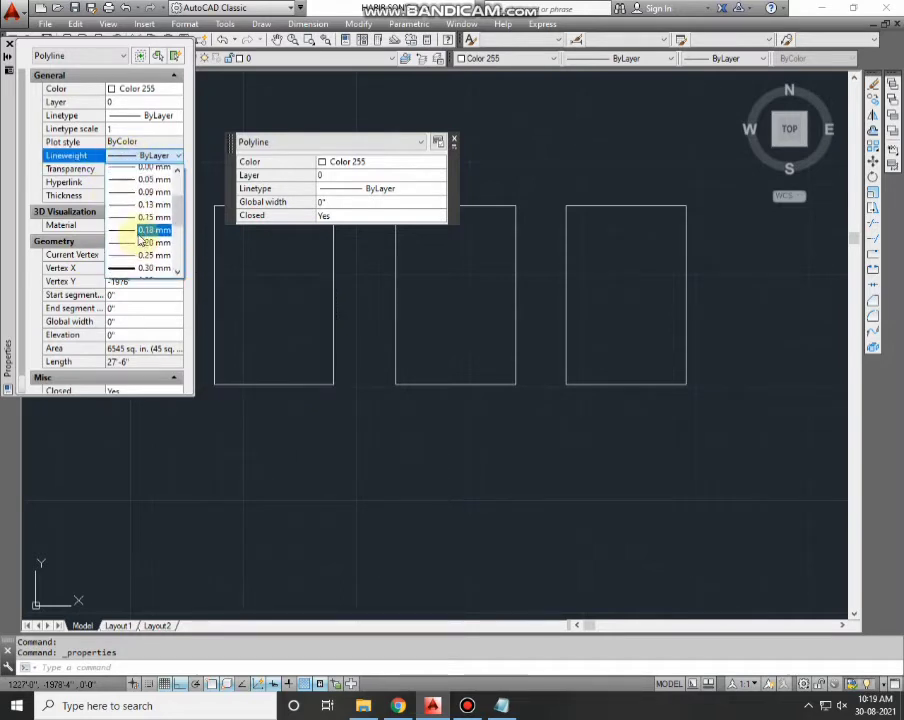
scroll(140, 230, "down", 1)
scroll(140, 255, "down", 2)
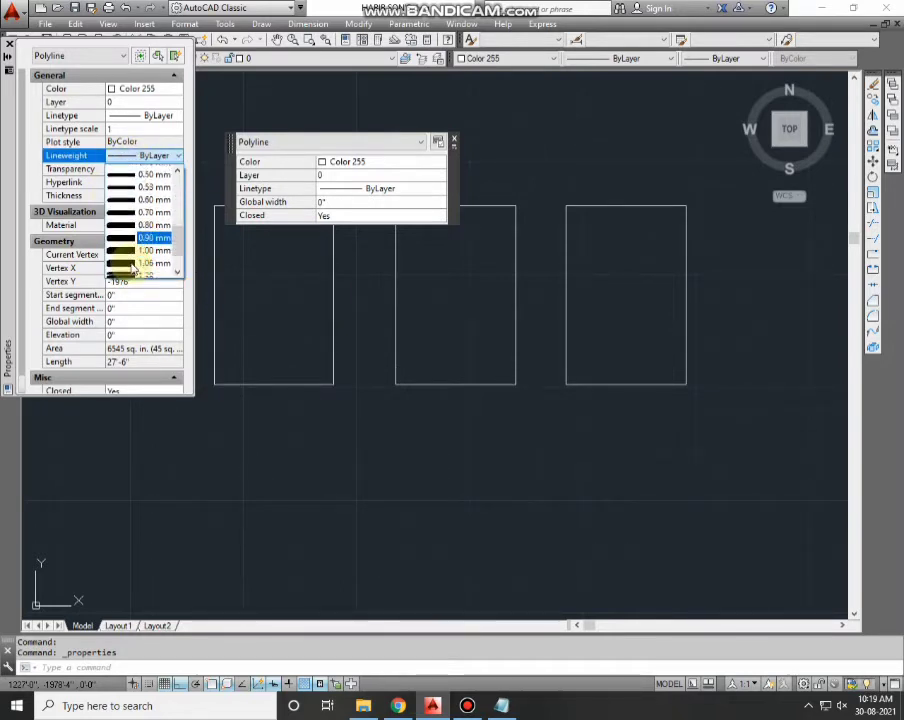
scroll(135, 258, "down", 1)
scroll(130, 250, "down", 1)
left_click(140, 246)
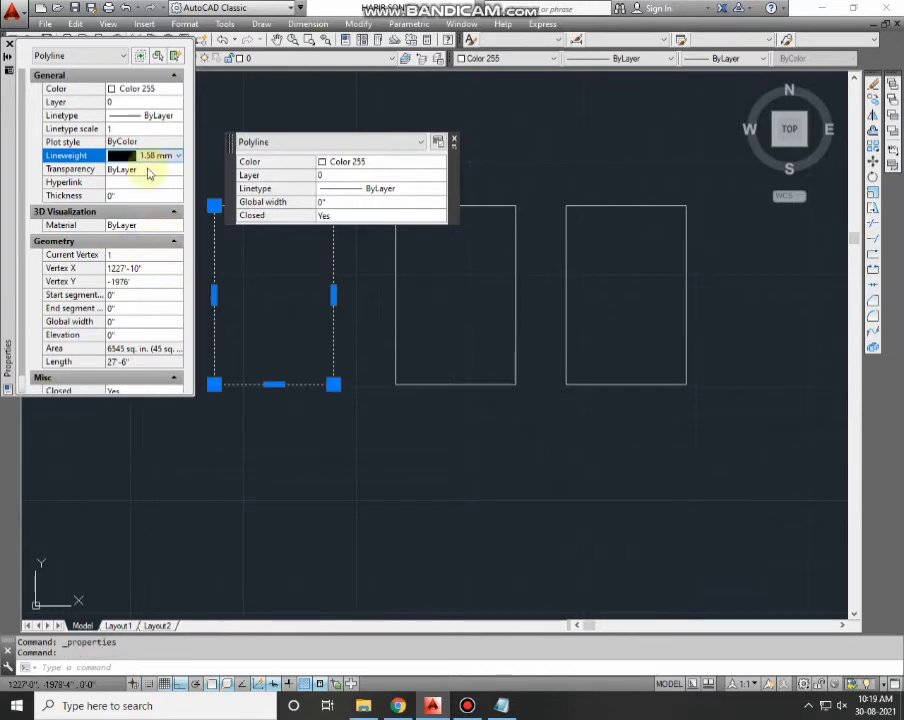
left_click(8, 44)
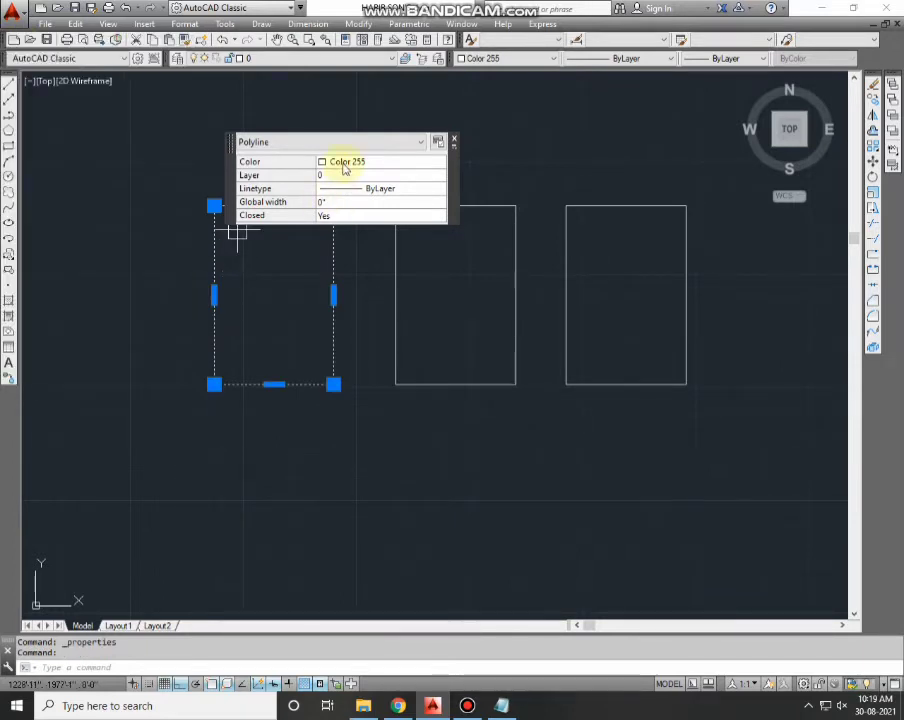
Step: Change the left rectangle's colour to cyan and deselect it
left_click(340, 161)
left_click(340, 161)
left_click(340, 200)
key("Escape")
middle_click_drag(418, 285, 342, 306)
Step: Set the middle rectangle's lineweight to 0.30 mm through Properties
left_click(395, 228)
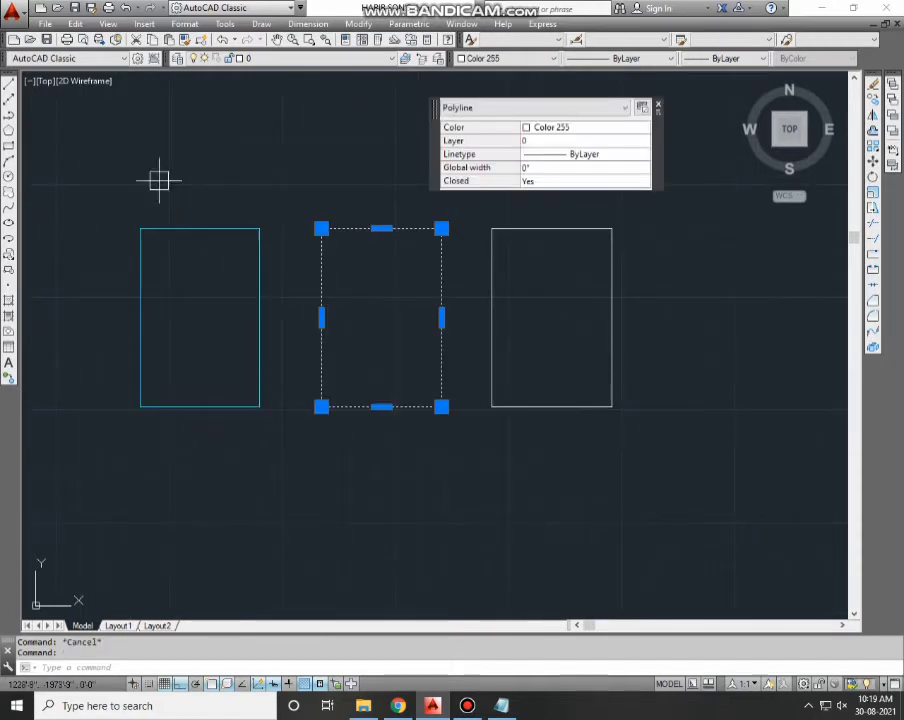
right_click(314, 288)
left_click(354, 626)
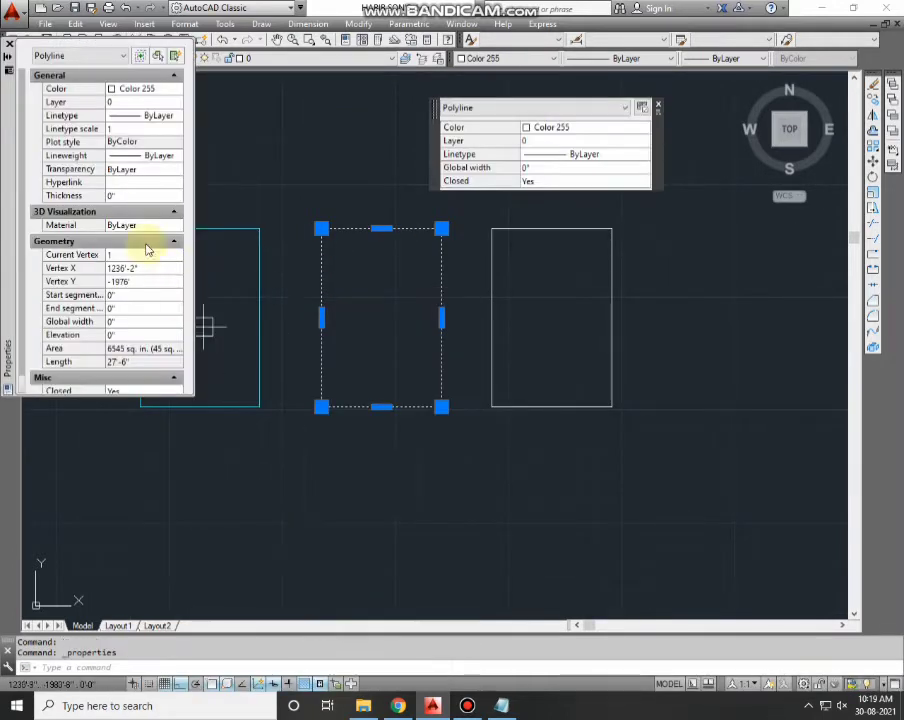
left_click(138, 155)
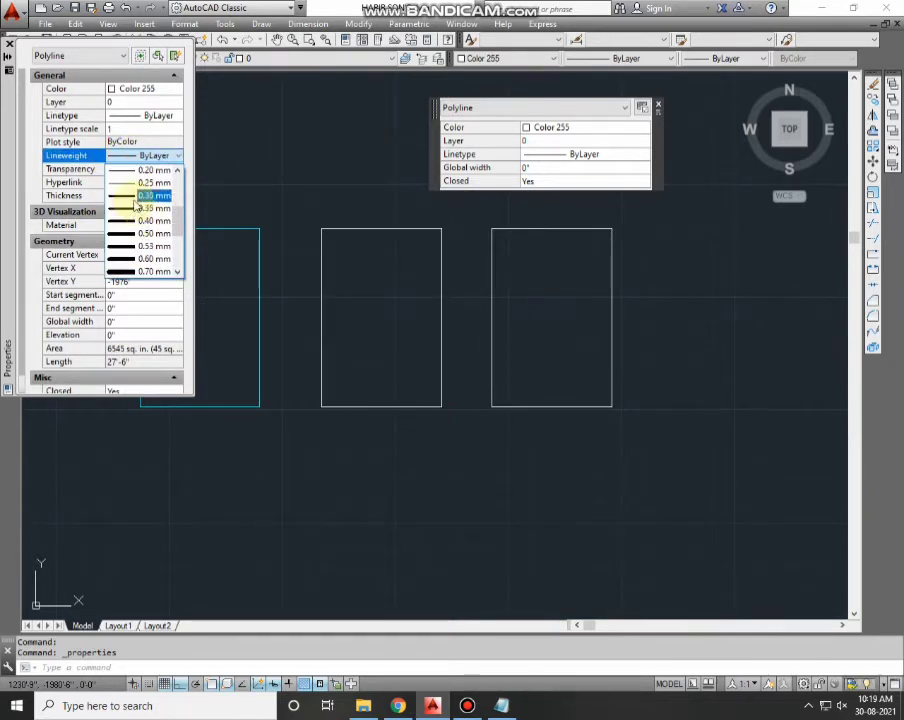
left_click(145, 195)
Step: Cancel the accidental grip stretch and make the middle rectangle blue
middle_click_drag(383, 256, 326, 244)
left_click(326, 237)
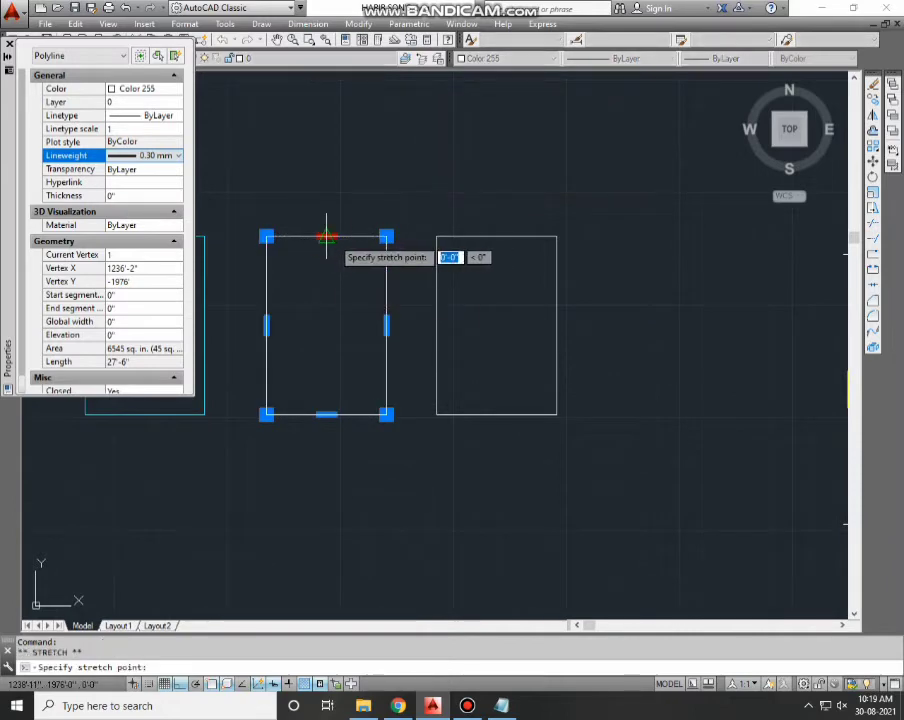
right_click(328, 240)
key("Escape")
key("Escape")
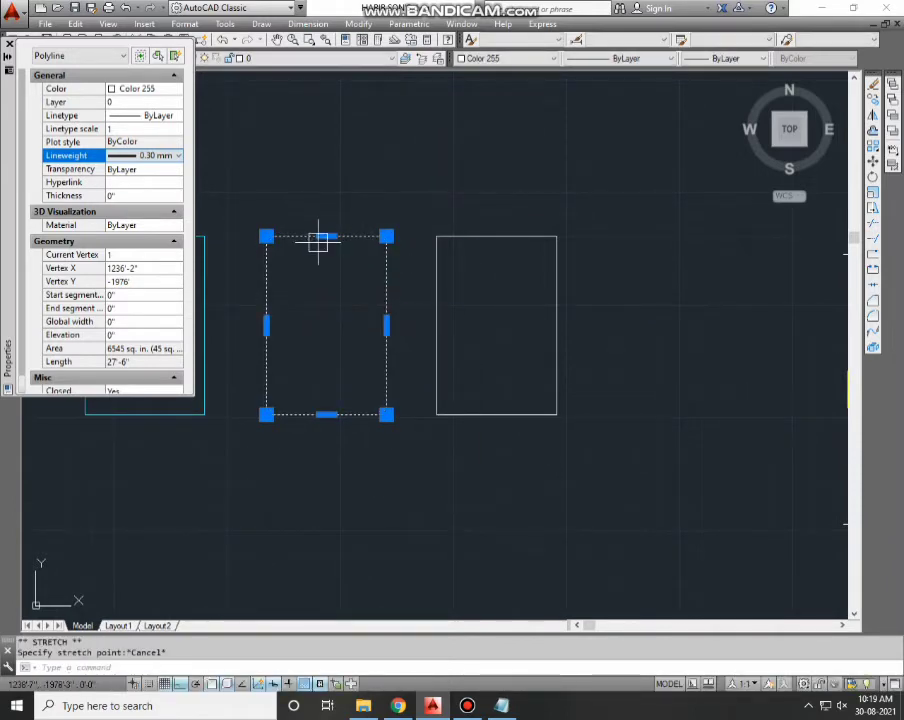
left_click(140, 88)
left_click(128, 142)
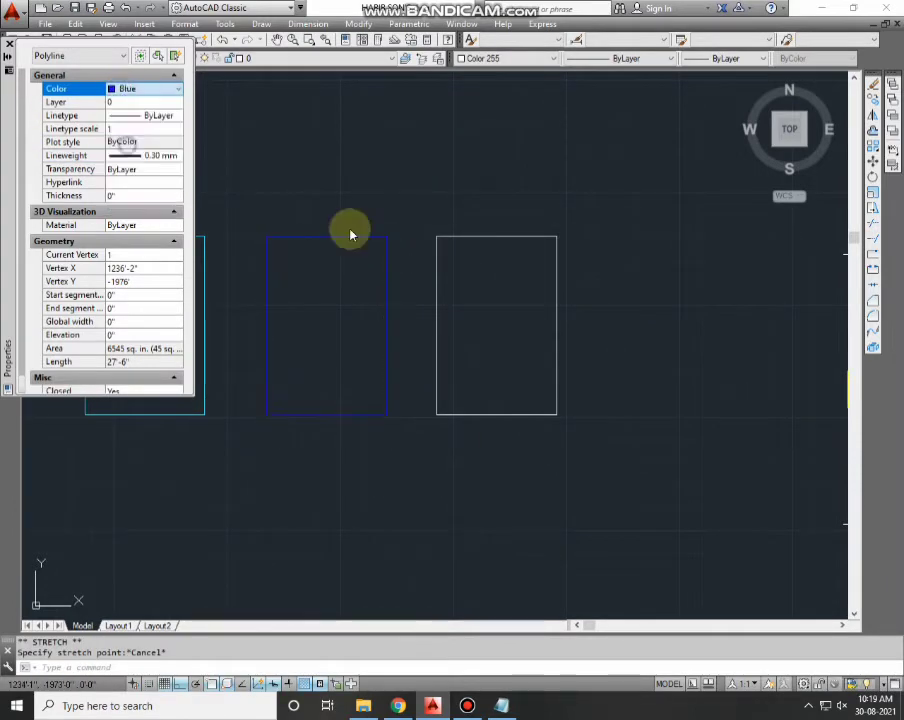
key("Escape")
middle_click_drag(348, 230, 438, 240)
Step: Set the right rectangle's lineweight to 0.05 mm through Properties
left_click(416, 245)
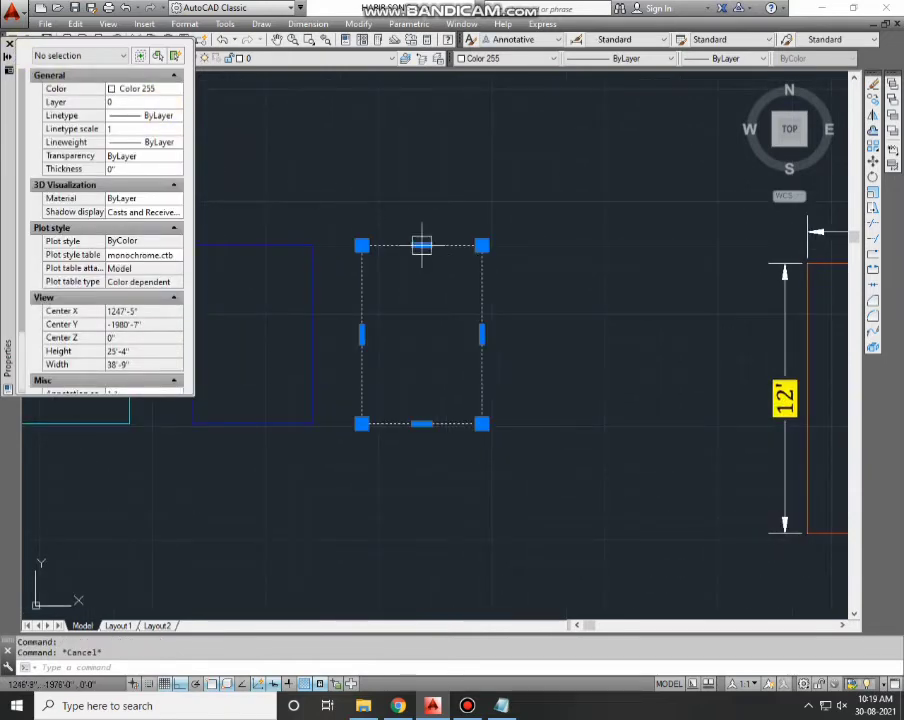
right_click(414, 248)
left_click(489, 590)
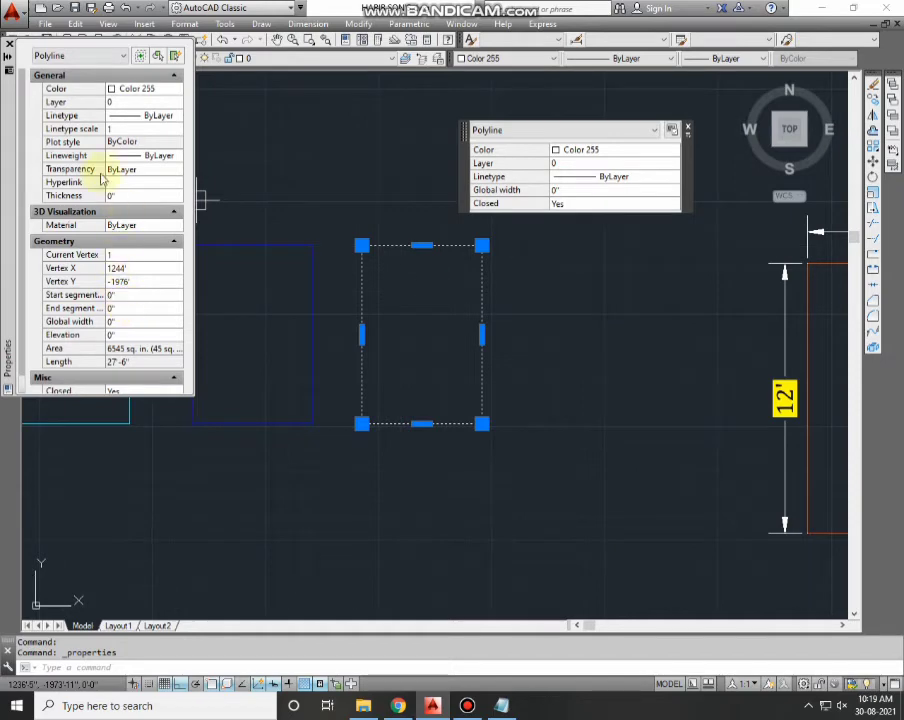
left_click(128, 157)
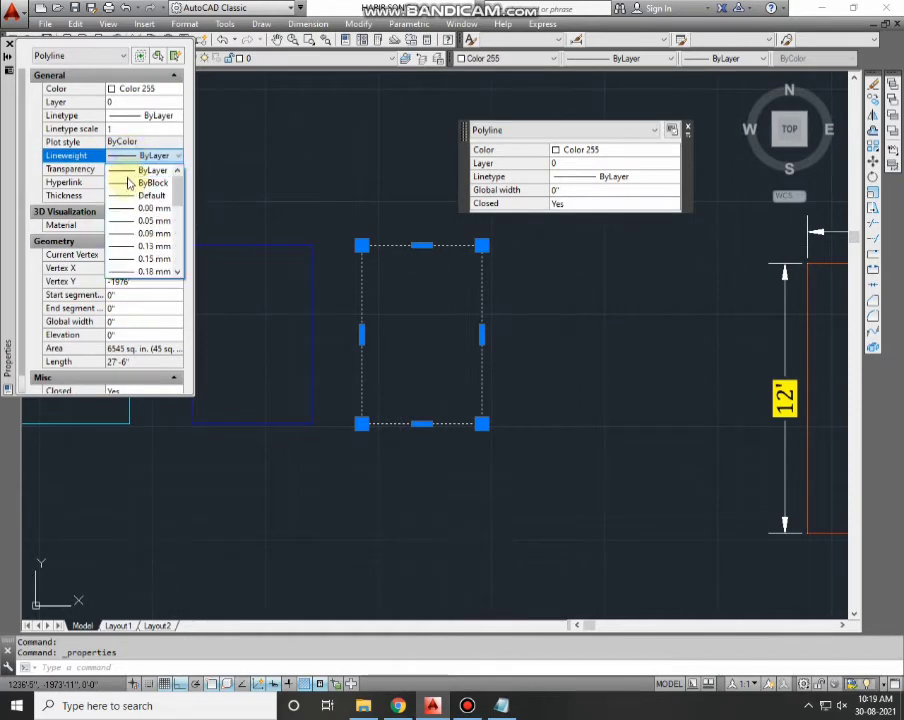
left_click(140, 218)
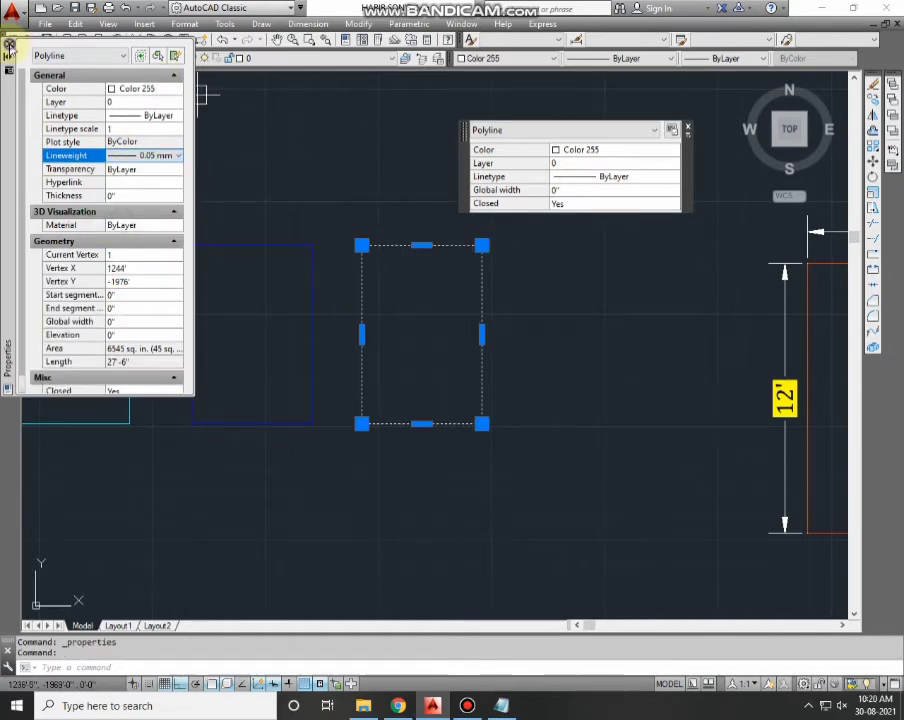
left_click(9, 44)
key("Escape")
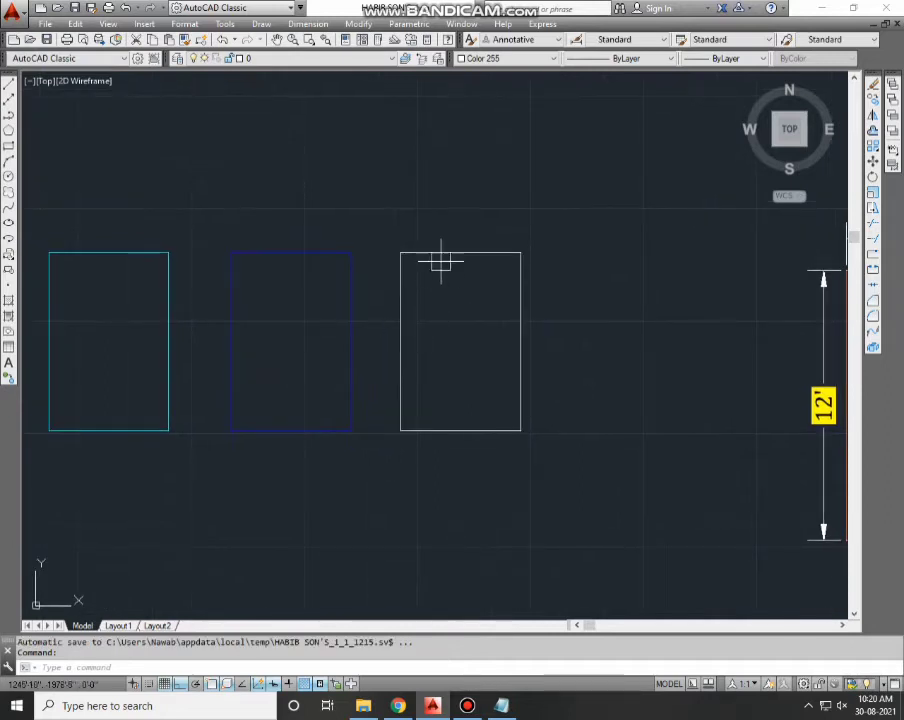
Step: Change the right rectangle's colour to Color 20 (orange)
left_click(432, 252)
left_click(598, 155)
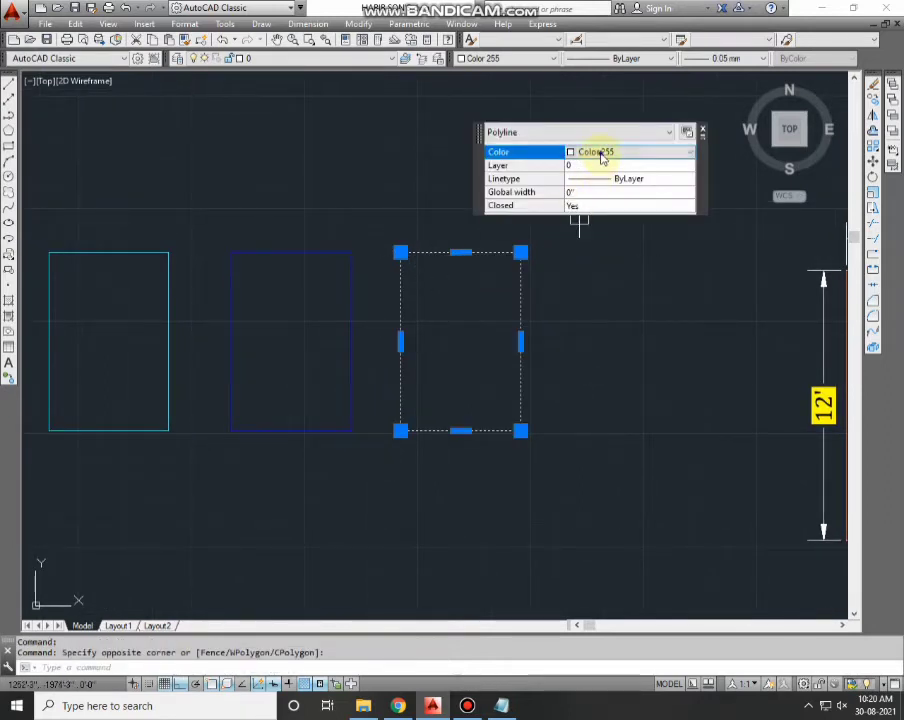
left_click(592, 242)
key("Escape")
scroll(372, 304, "down", 2)
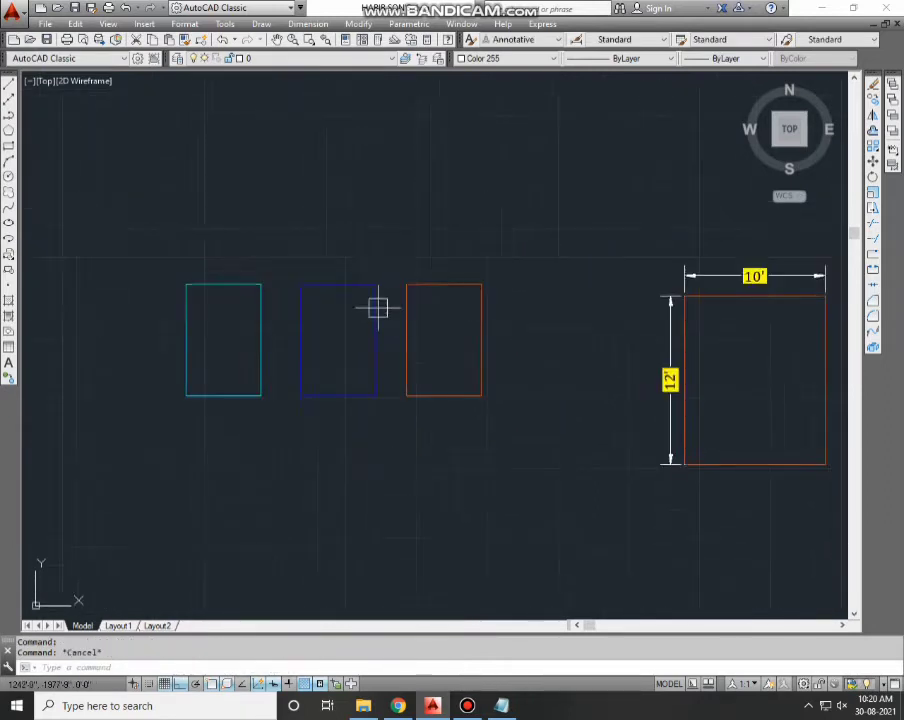
scroll(372, 304, "up", 2)
scroll(440, 314, "up", 2)
scroll(440, 314, "down", 2)
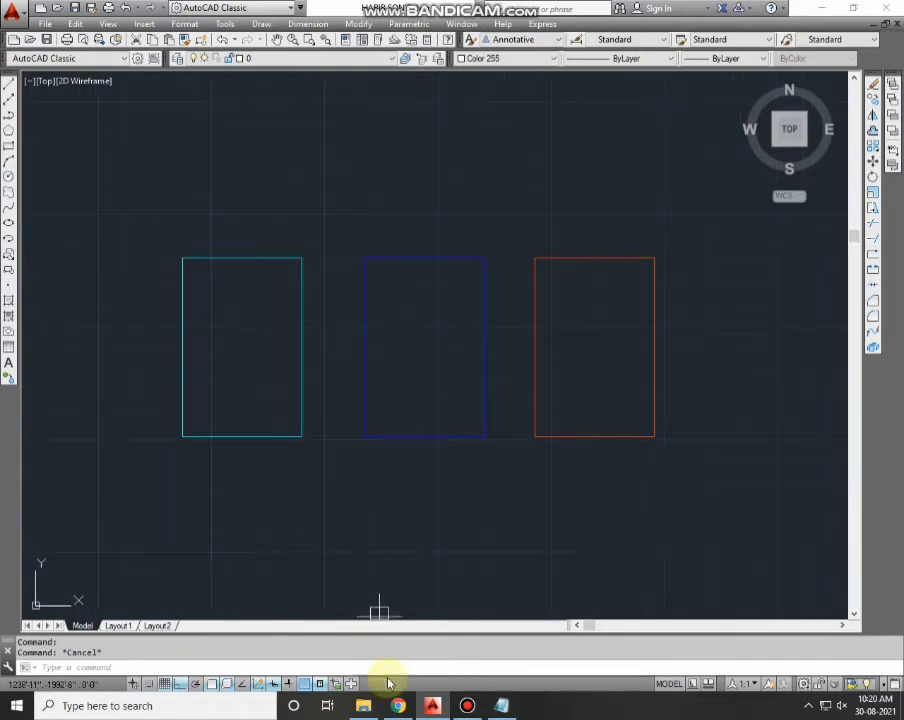
Step: Note that the lines look alike here, so a PDF is needed, ending 'LET MAKE A PDF'
left_click(501, 705)
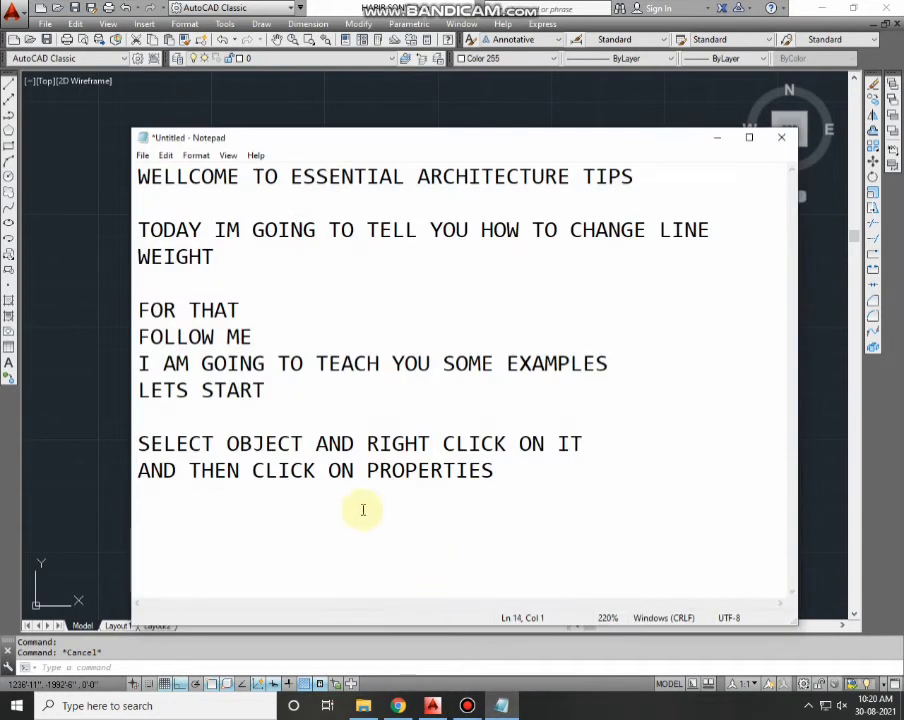
type("NOW HOW TO")
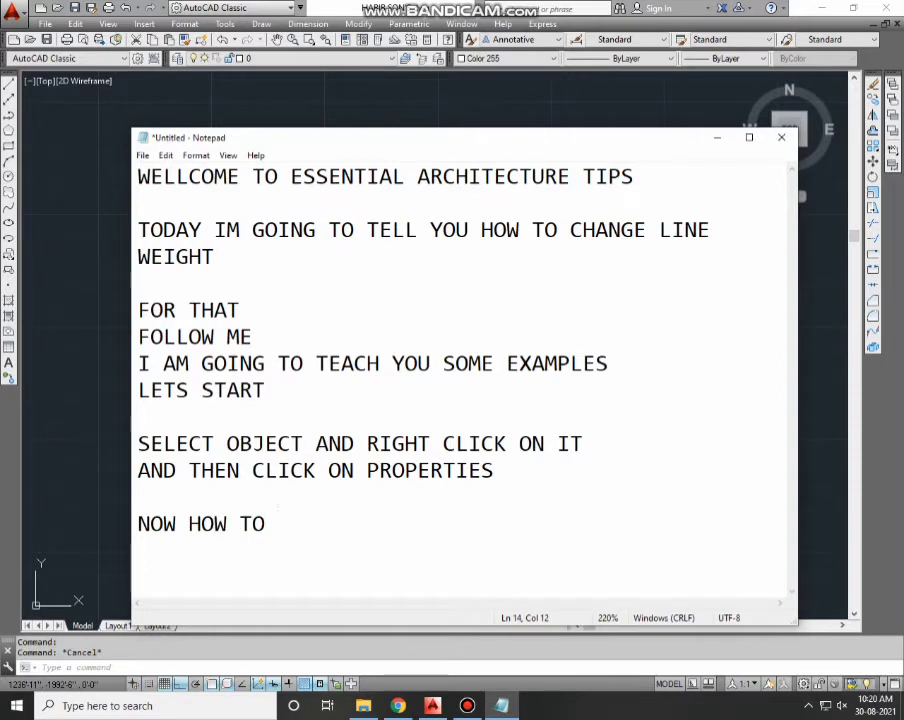
type(" SEE DIFFRENT BECA")
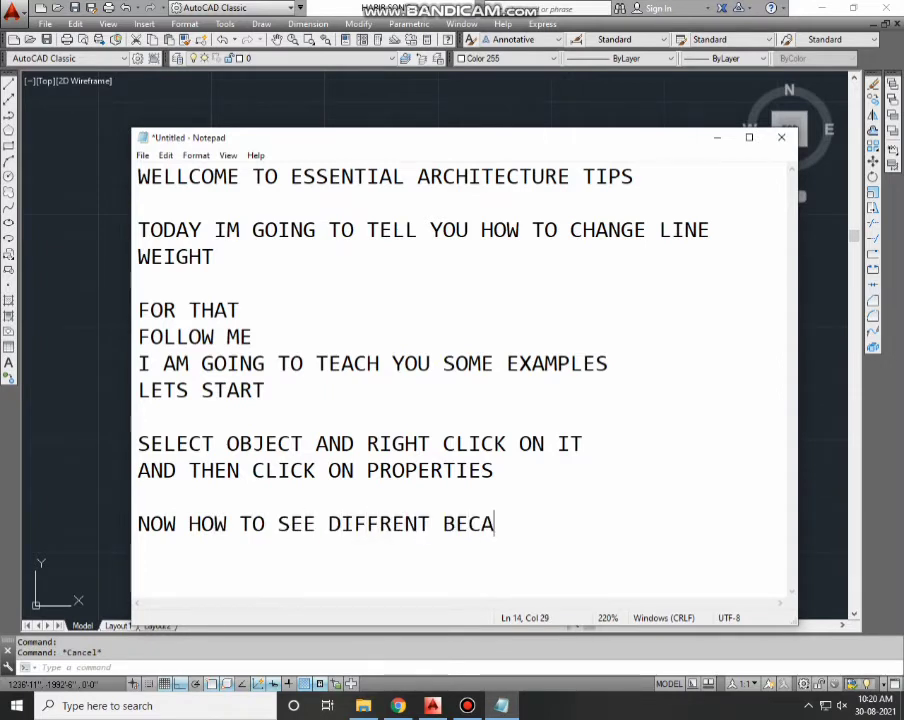
type("USE HERE ARE ")
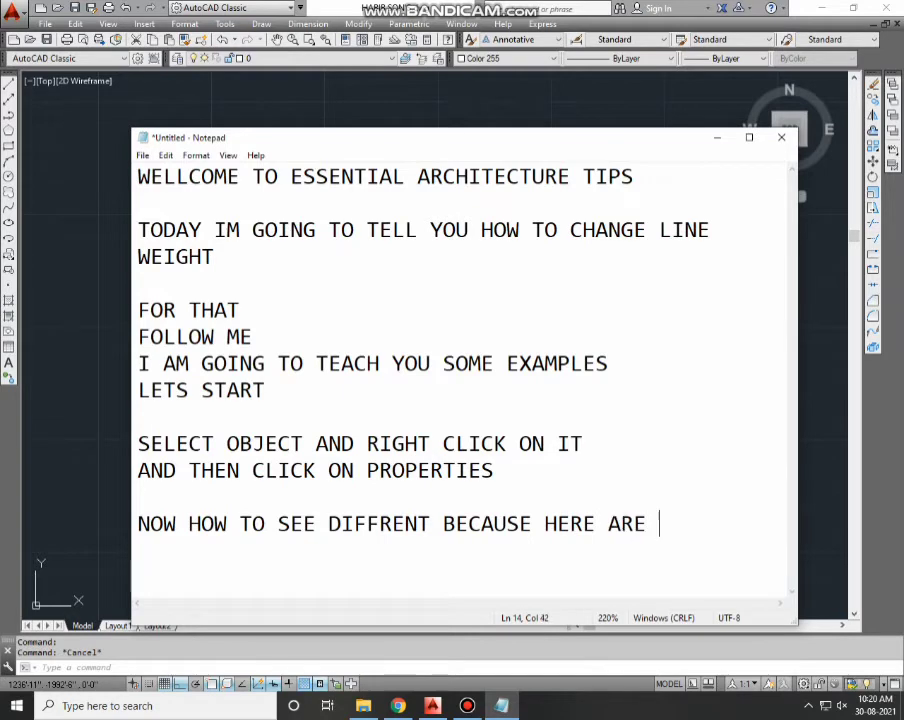
type("LINES LOOK")
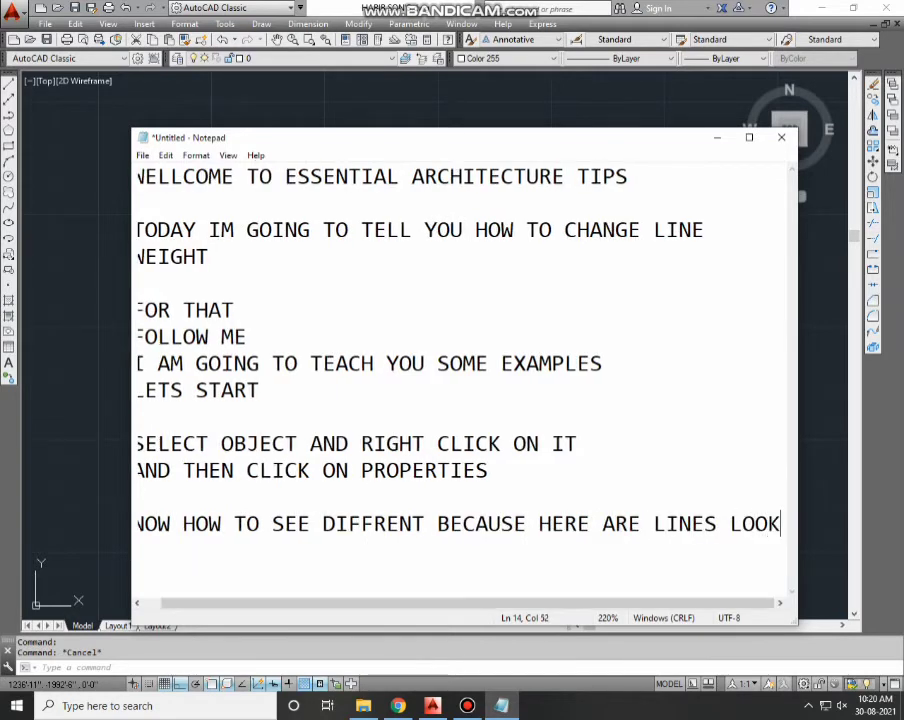
type(" LIKE SA")
key("Return")
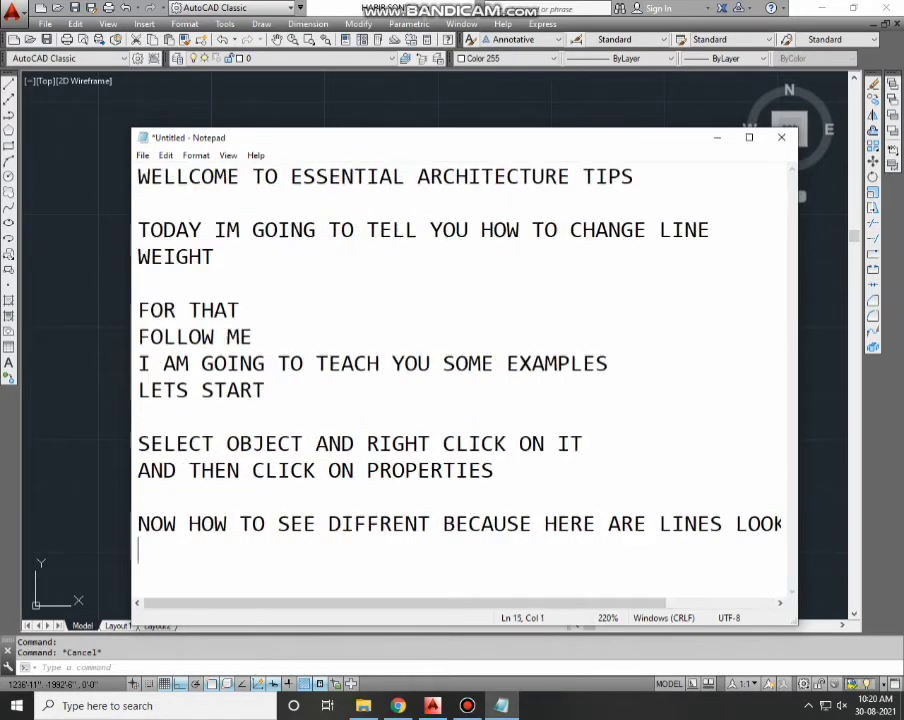
type("FOR SEE THAT DIFRENT")
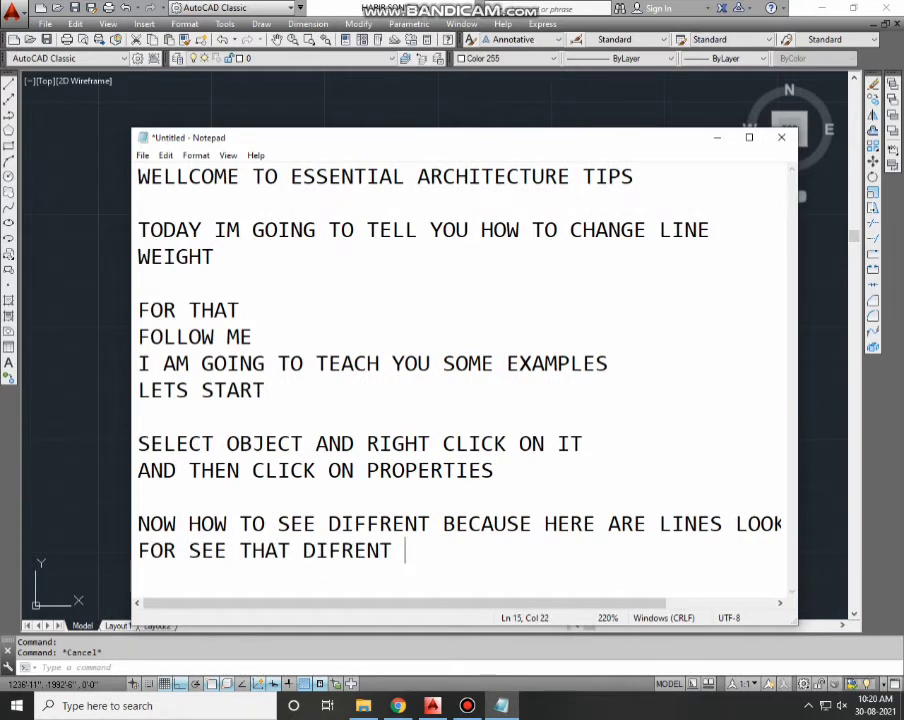
type("F")
key("Right")
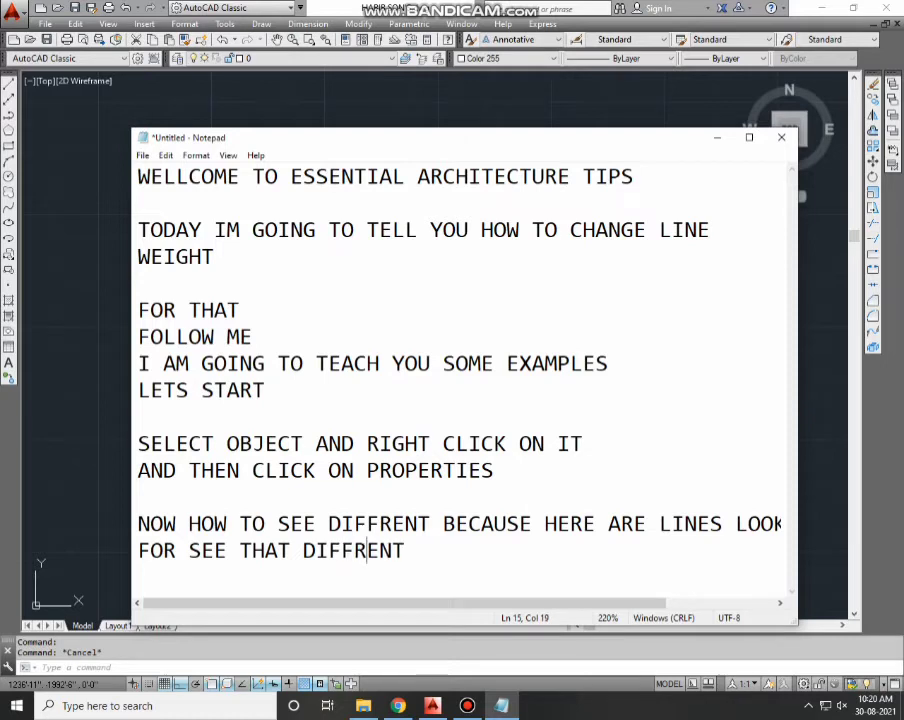
type("WE HAVE")
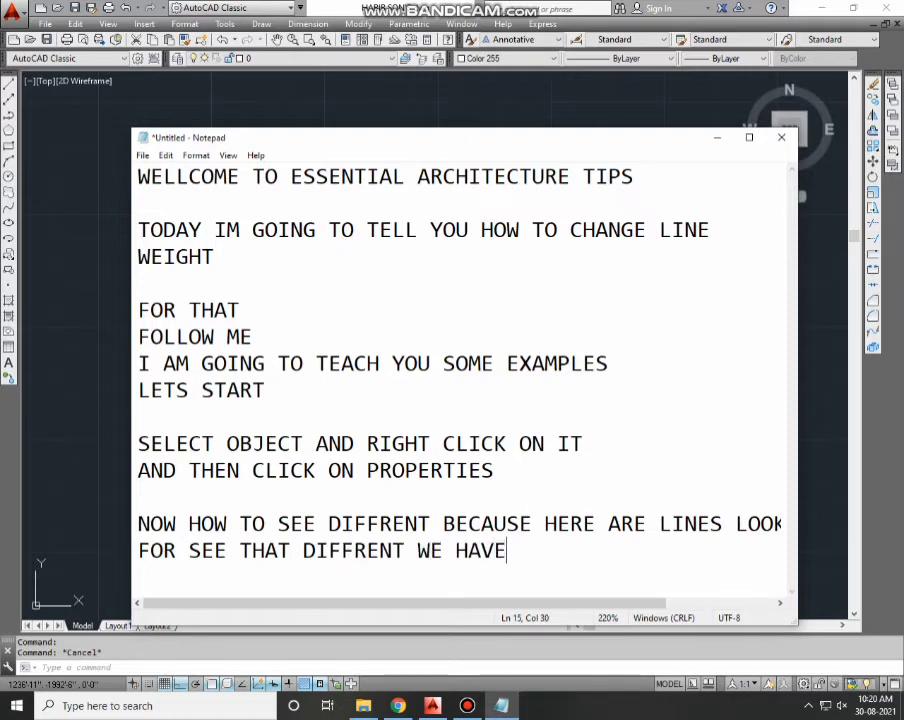
type(" TO MAKE")
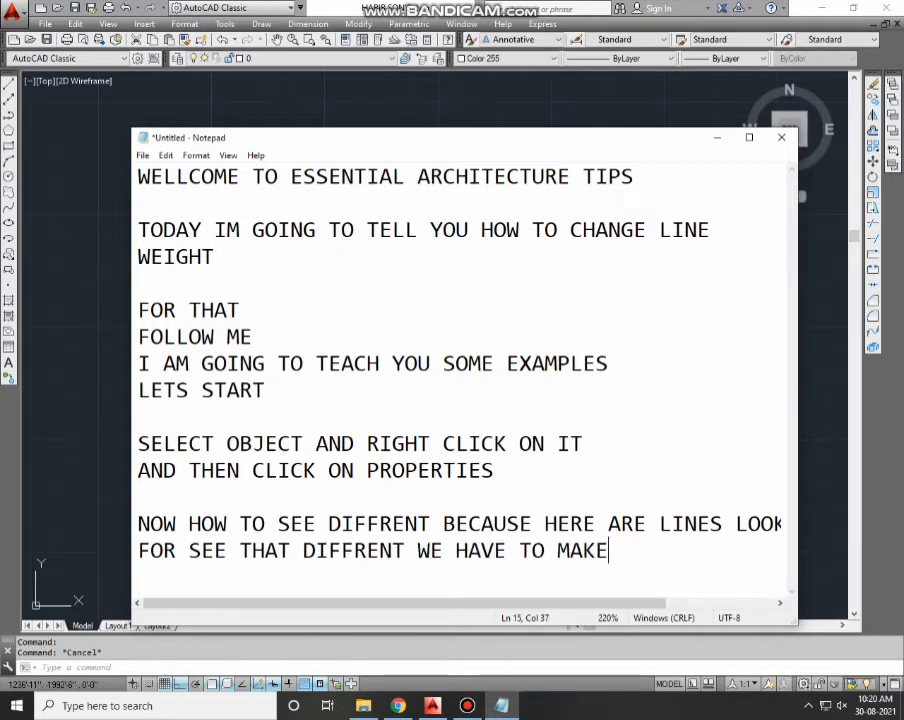
type(" PDF OF THIS")
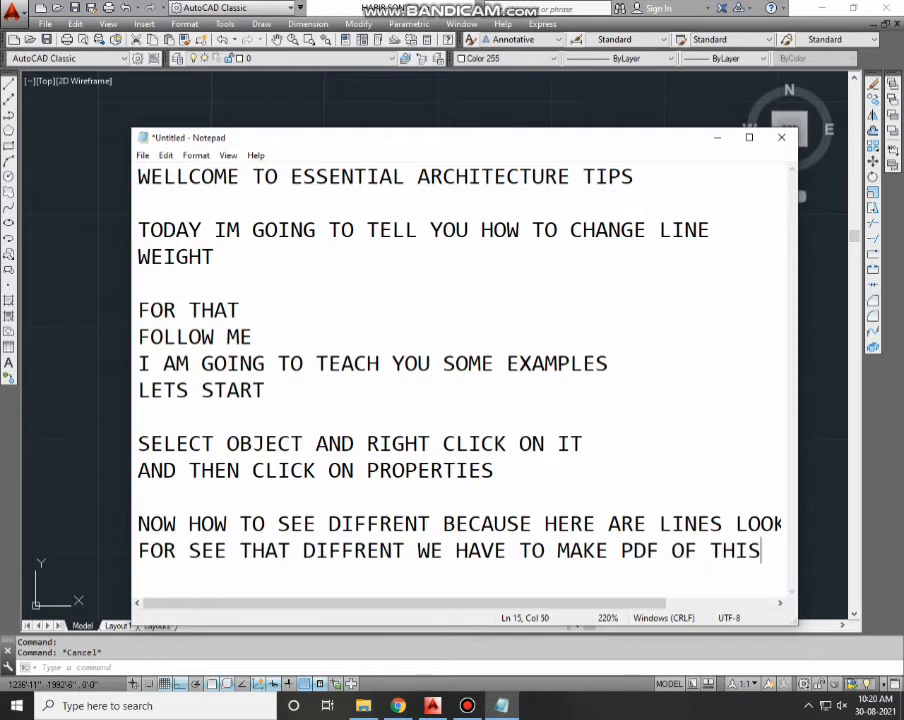
key("Return")
key("Return")
type("LET ")
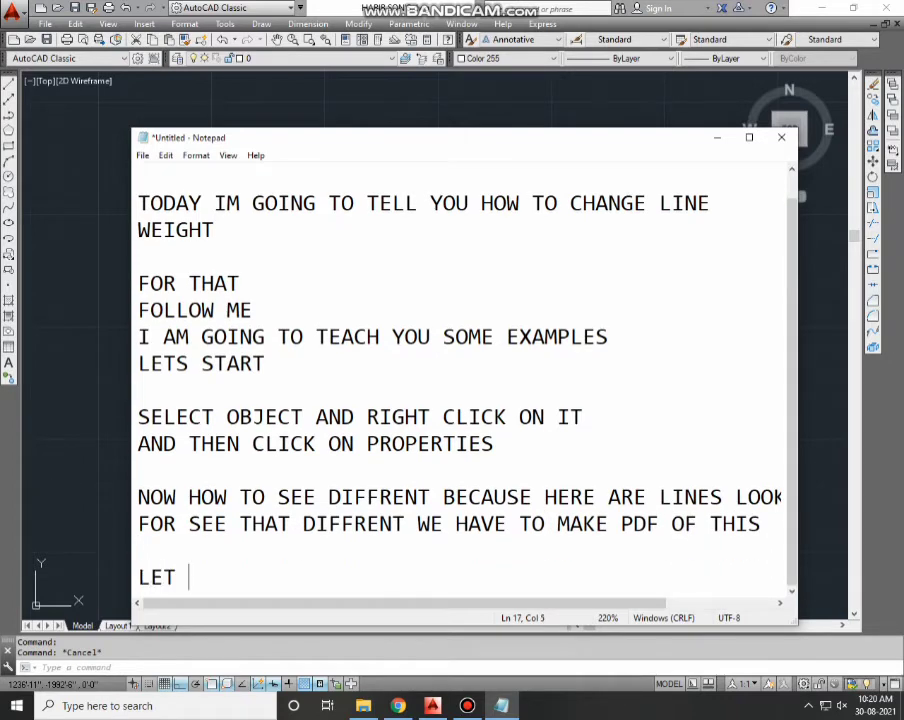
type("MAKE A PDF")
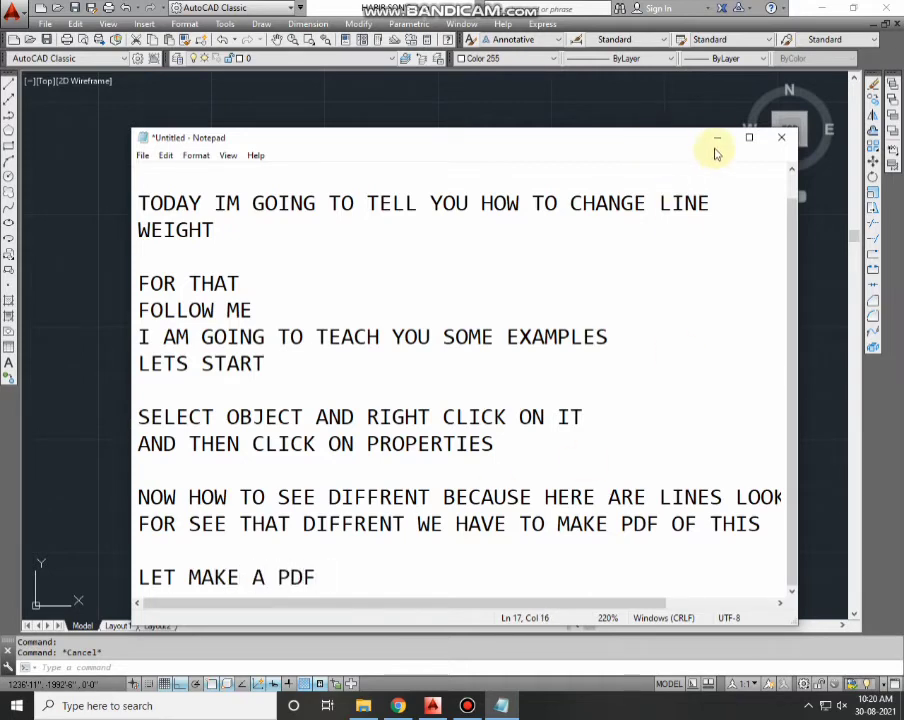
left_click(717, 137)
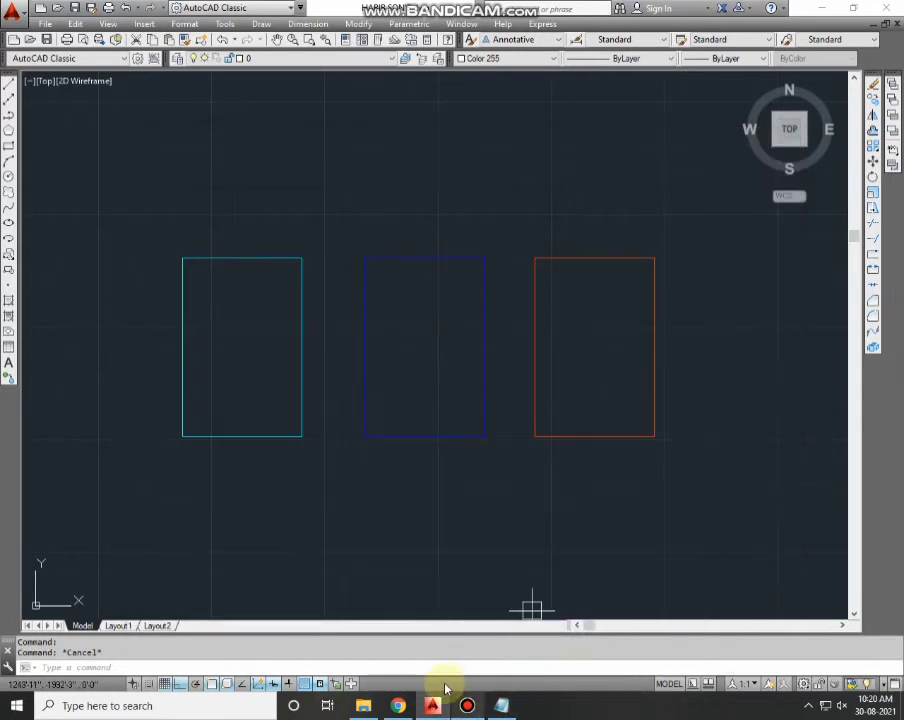
Step: Start a plot and window the area around all three rectangles
middle_click_drag(427, 351, 396, 360)
key("ctrl+p")
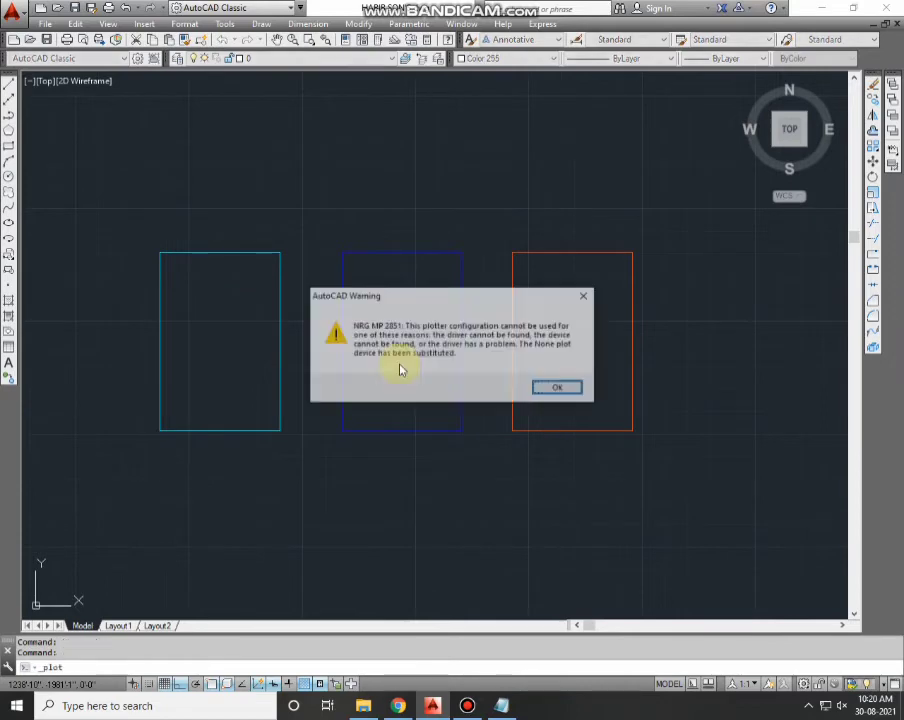
left_click(548, 385)
left_click(318, 418)
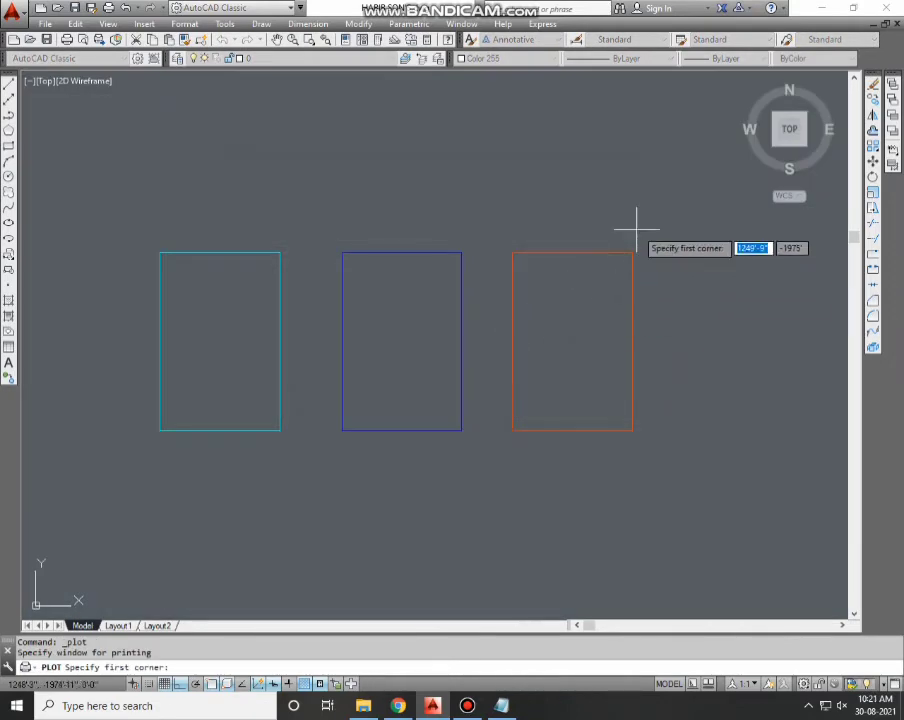
left_click(653, 224)
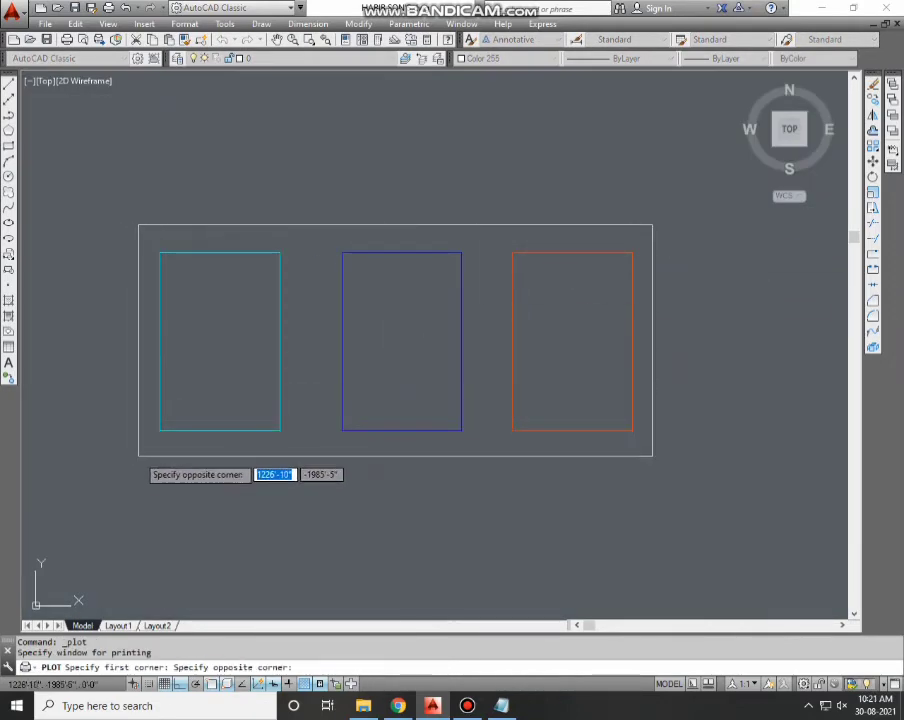
left_click(133, 458)
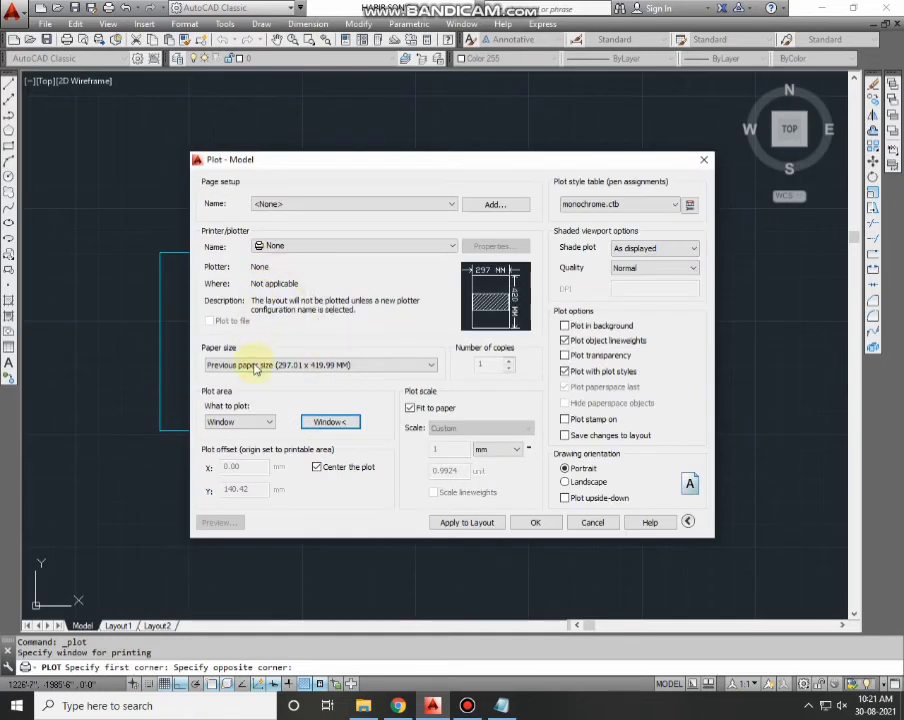
Step: Choose the DWG To PDF.pc3 plotter in landscape orientation and preview the plot
left_click(276, 245)
scroll(282, 290, "down", 1)
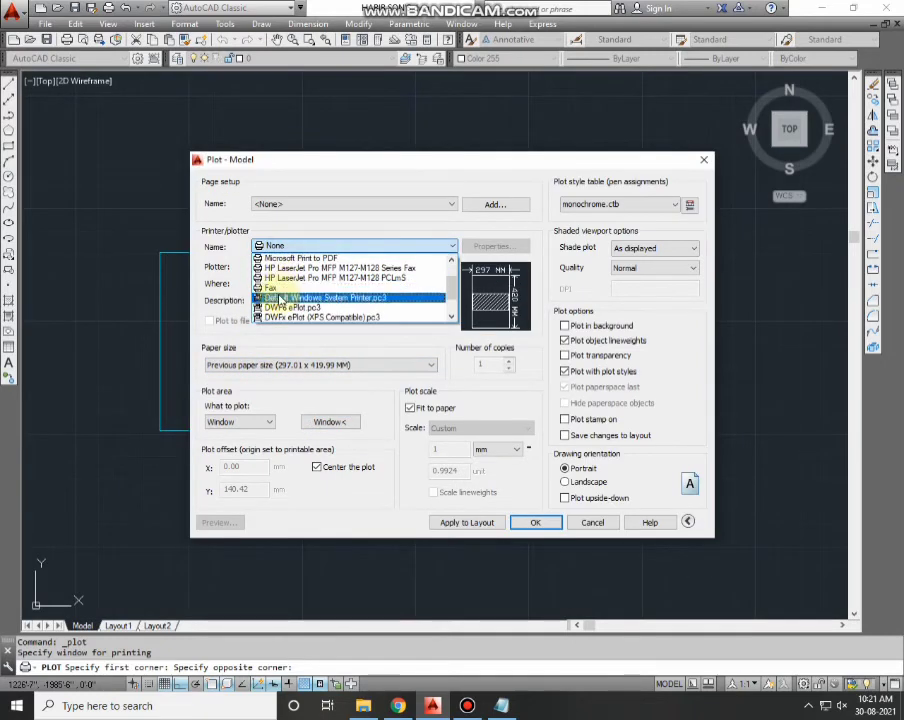
scroll(288, 315, "down", 1)
left_click(285, 299)
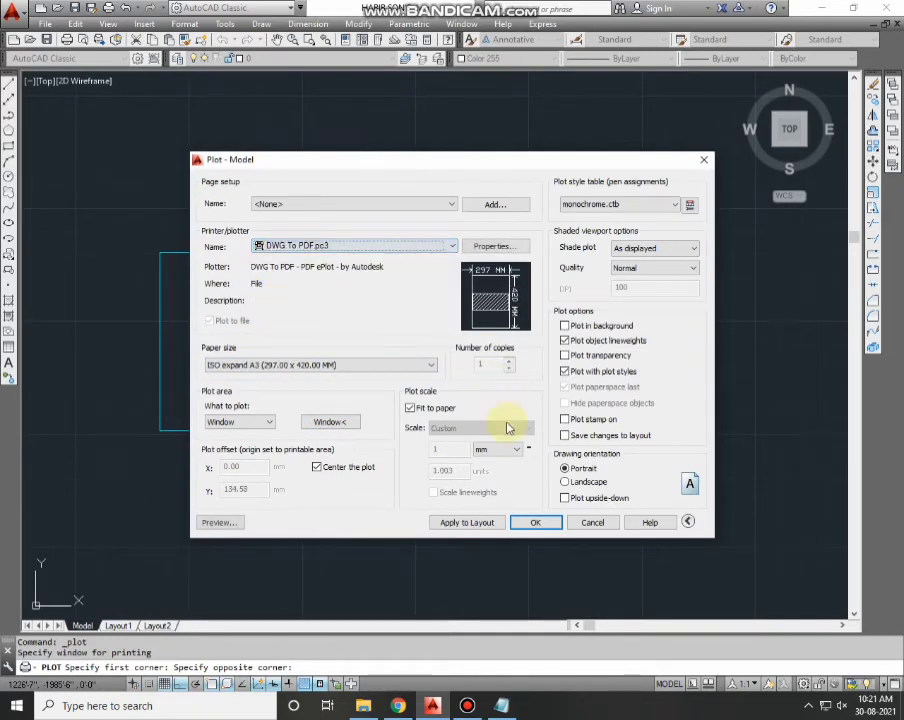
left_click(566, 481)
left_click(238, 526)
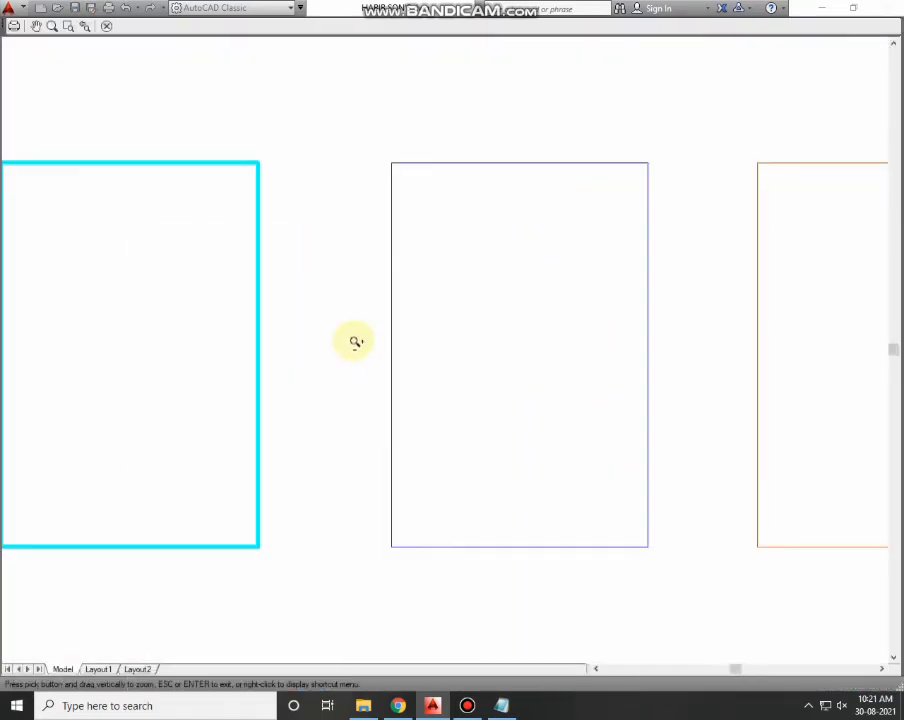
Step: Zoom and pan the plot preview to compare the three rectangles' line thicknesses
scroll(349, 320, "up", 3)
scroll(349, 314, "up", 2)
scroll(366, 350, "down", 2)
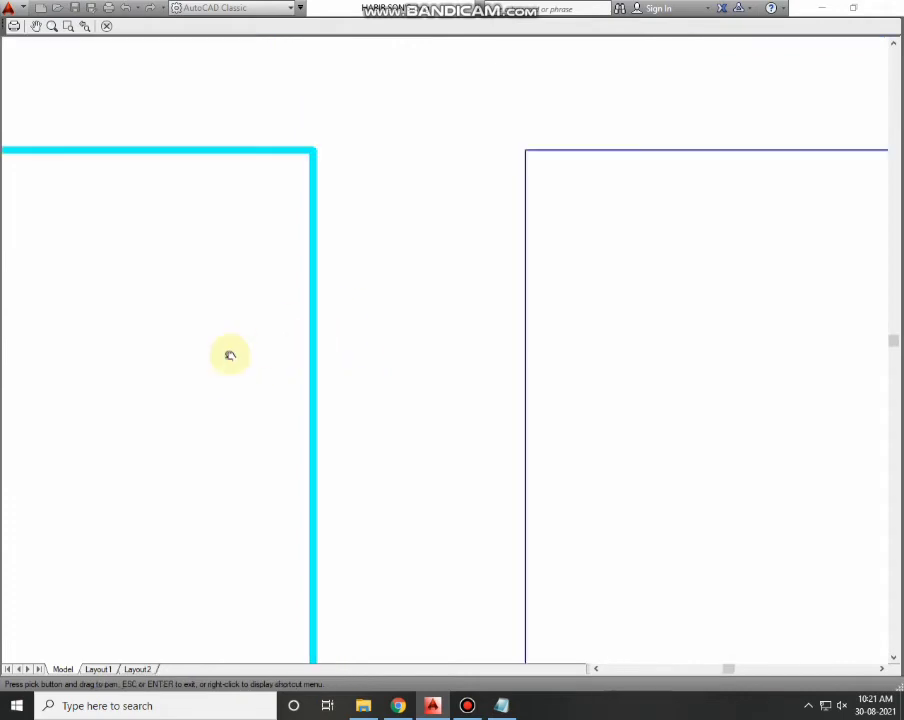
scroll(398, 350, "up", 4)
scroll(330, 380, "down", 3)
scroll(510, 364, "up", 2)
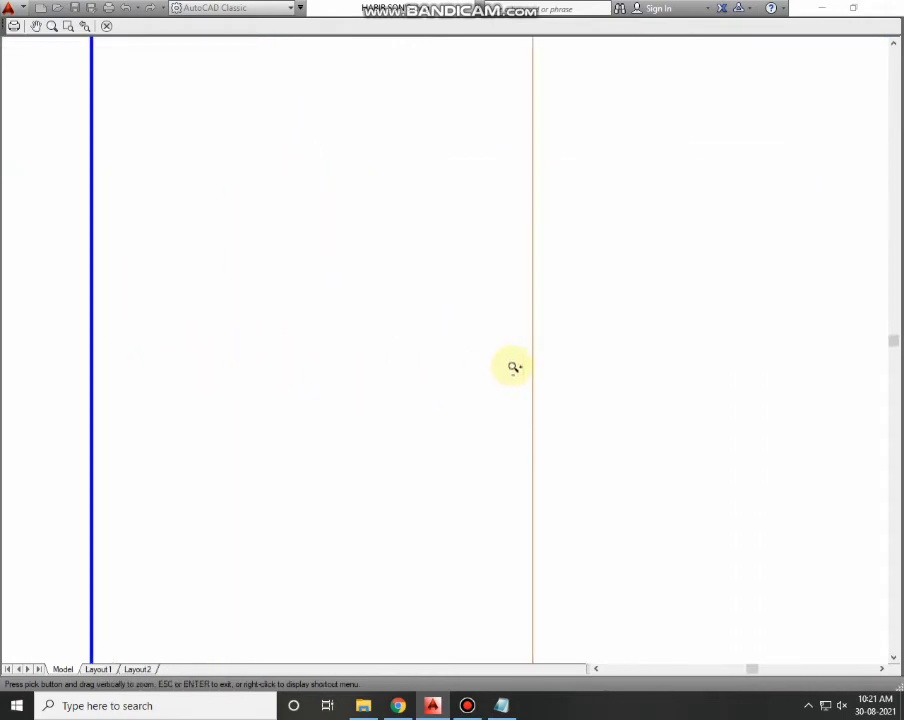
scroll(645, 390, "down", 5)
scroll(617, 380, "up", 2)
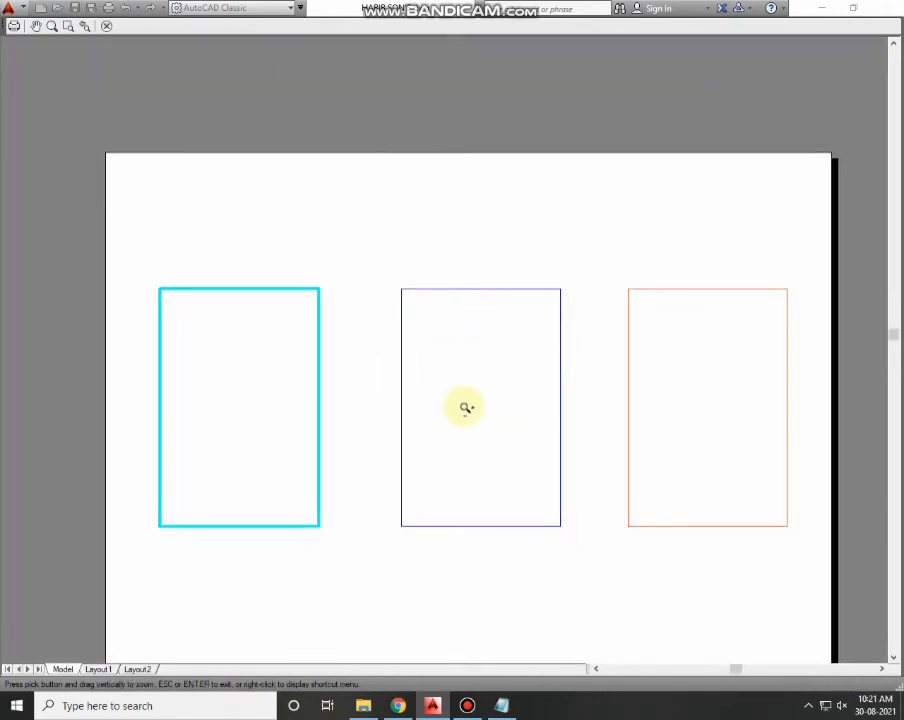
scroll(360, 356, "up", 2)
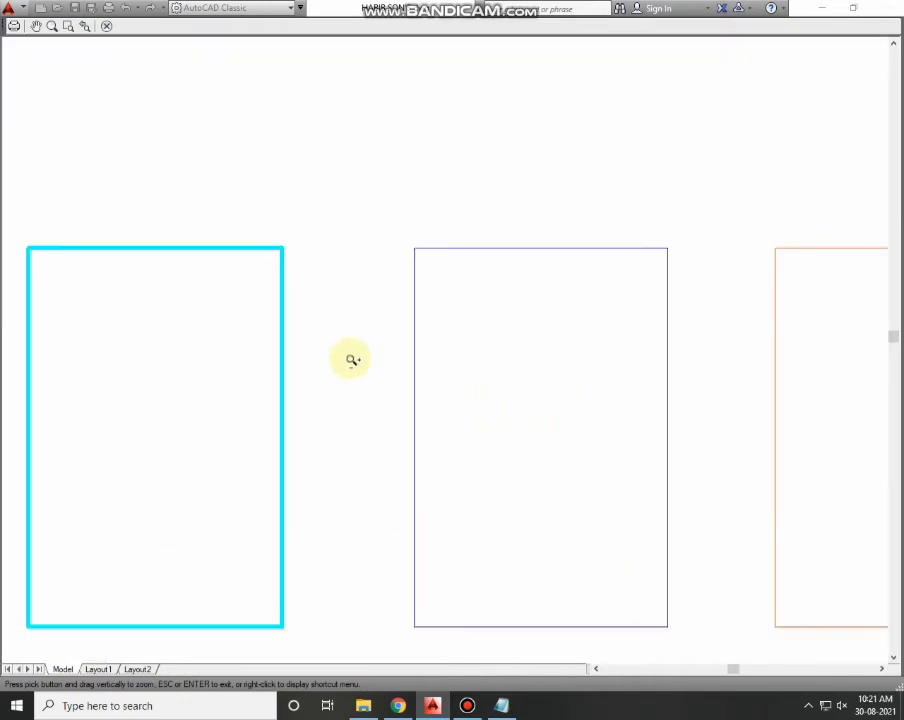
scroll(330, 315, "down", 2)
middle_click_drag(448, 305, 369, 298)
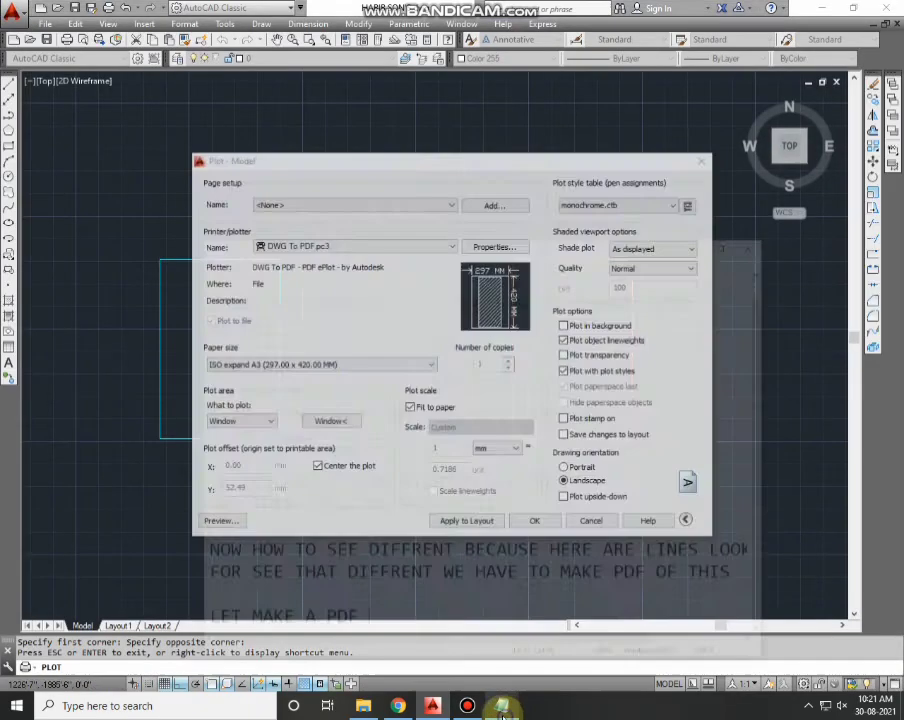
Step: On a new line, type 'SEE THE THICKNESS OF ALL', correcting the misspelled THICKNEESS
key("Return")
key("Return")
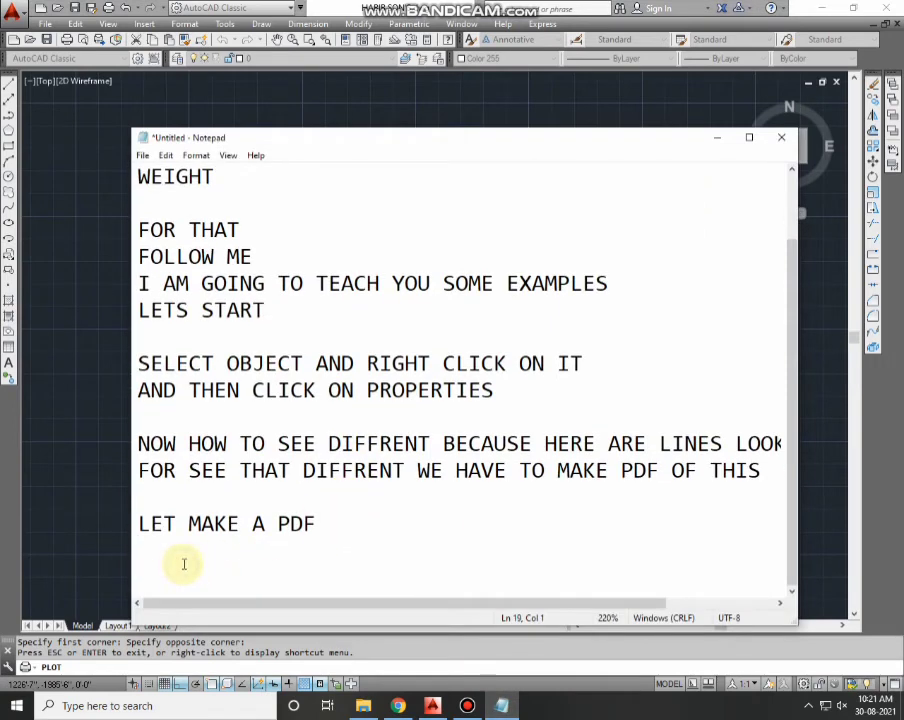
type("SEE THE THICKN")
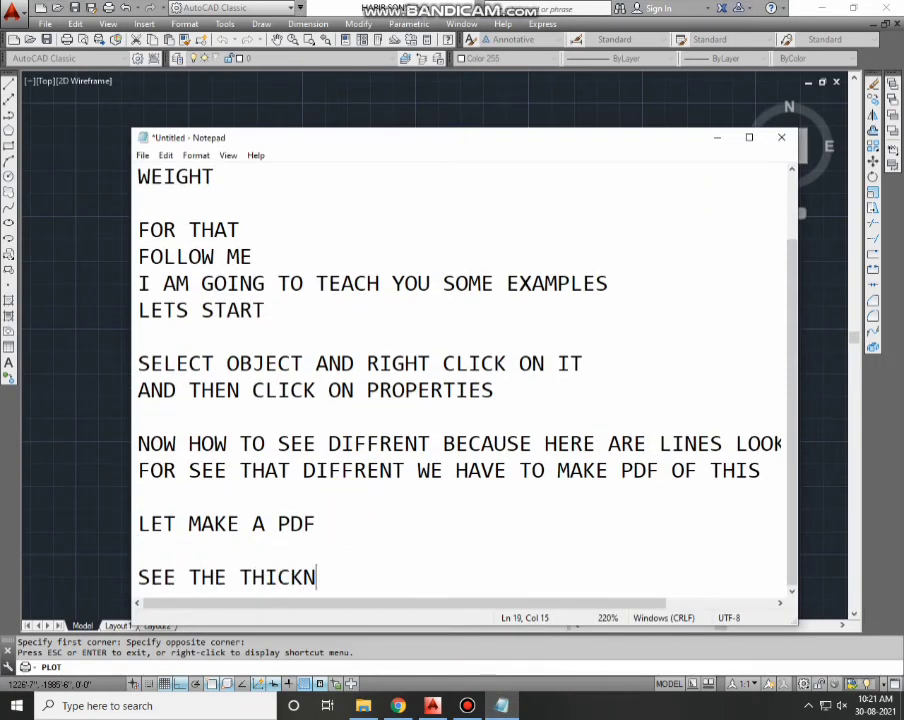
type("EESS")
key("Left")
key("Left")
key("Left")
key("Delete")
key("Right")
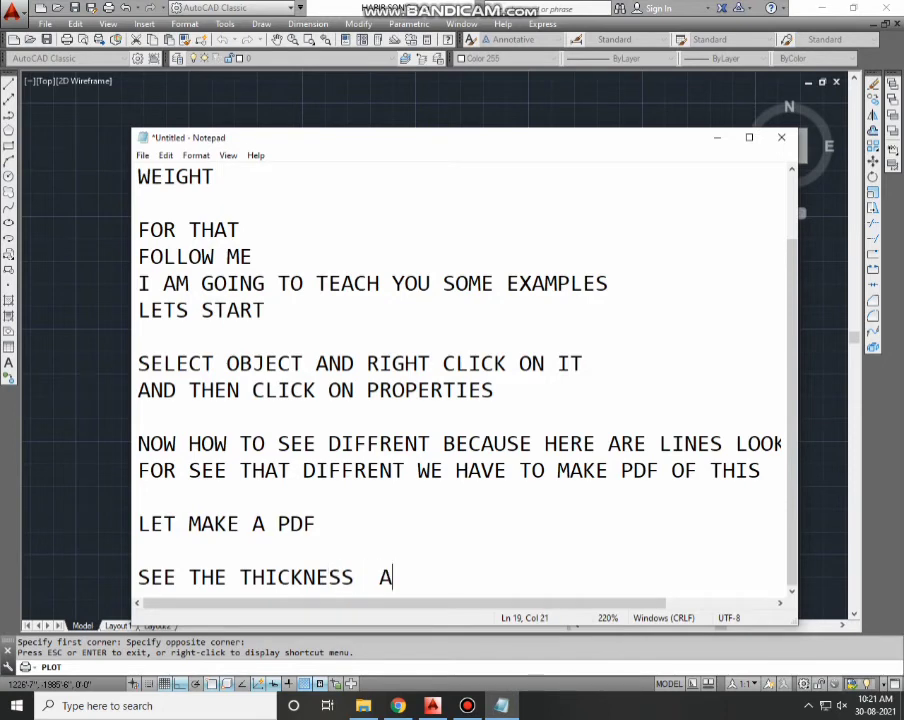
key("BackSpace")
type("OF AL")
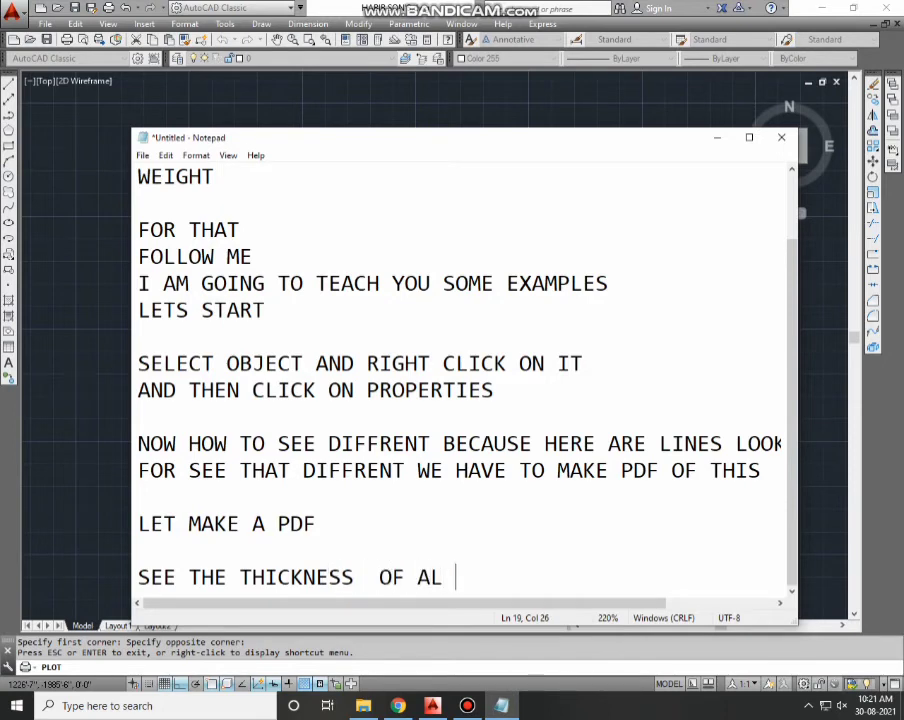
Step: Add the note '1ST ONE IS THIKEST FROM BOTH TWO' on its own line
key("Return")
key("Return")
type("1ST ")
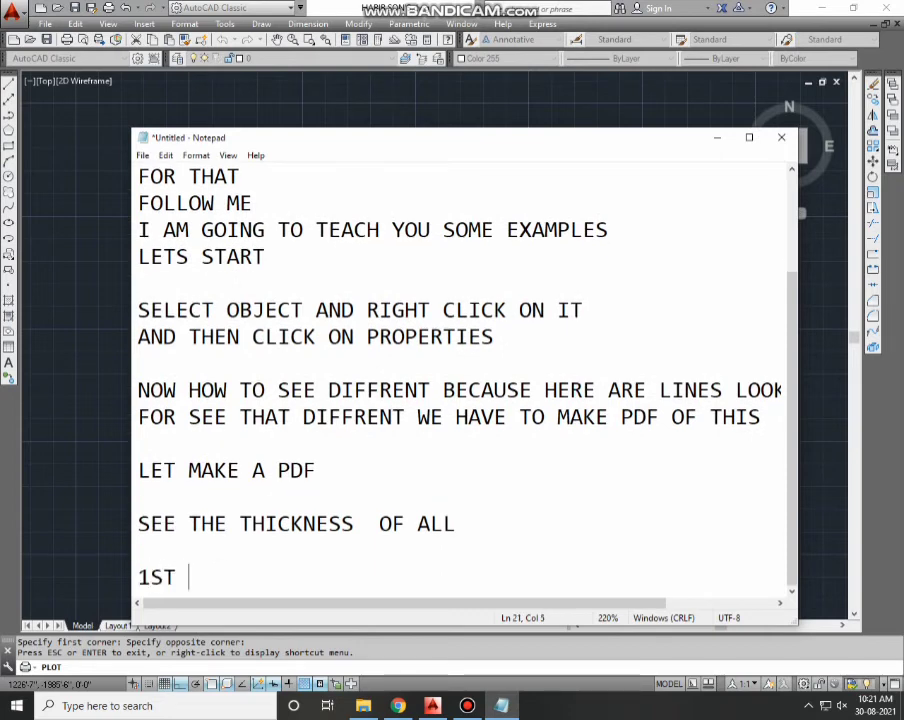
type("ONE IS ")
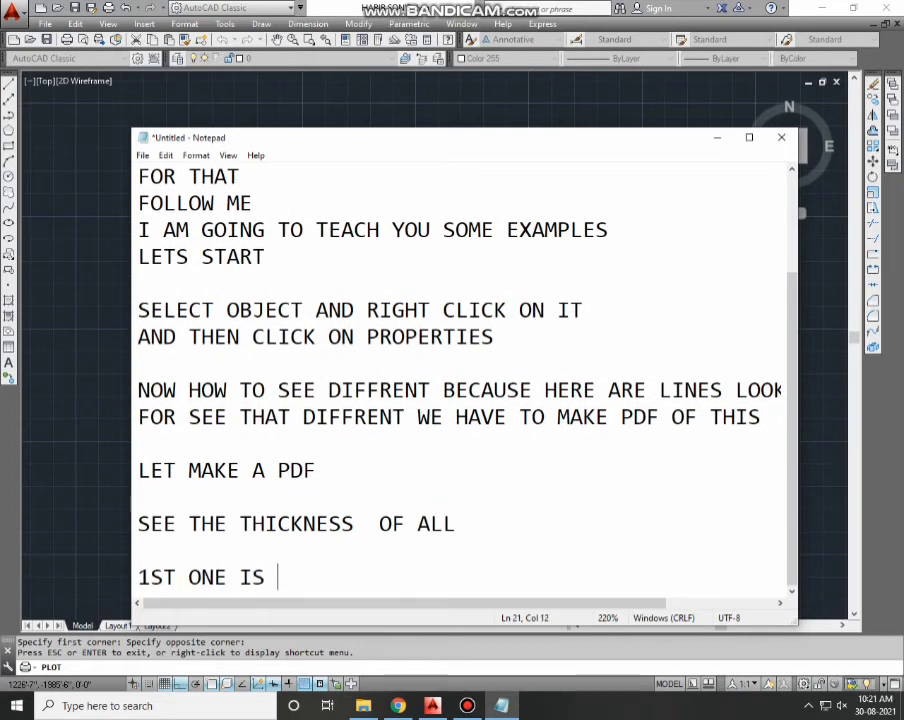
type("THIKES")
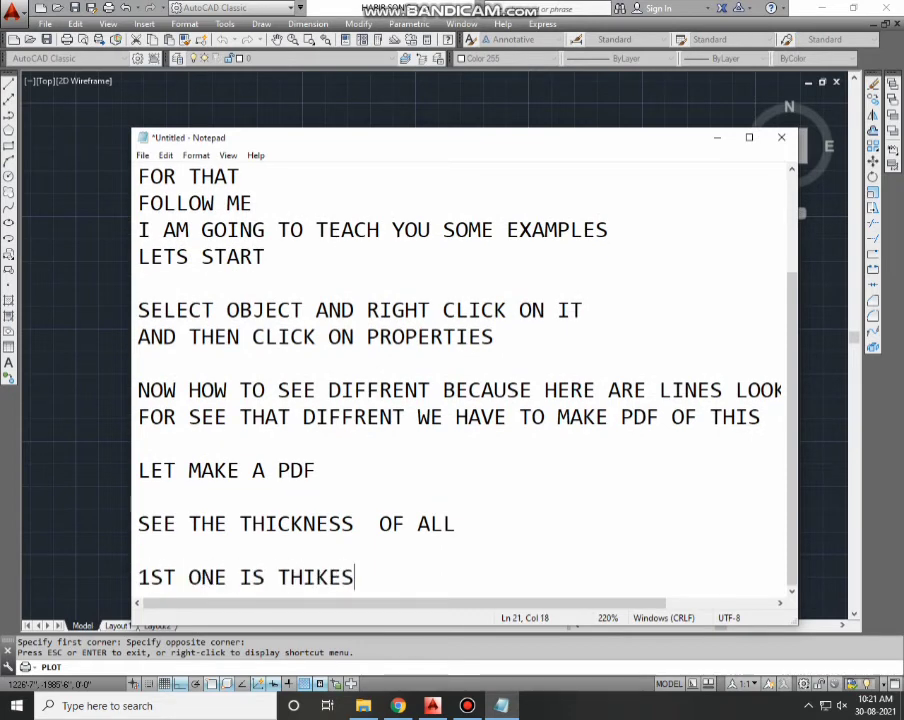
type("T ")
type("FROM BOTH T")
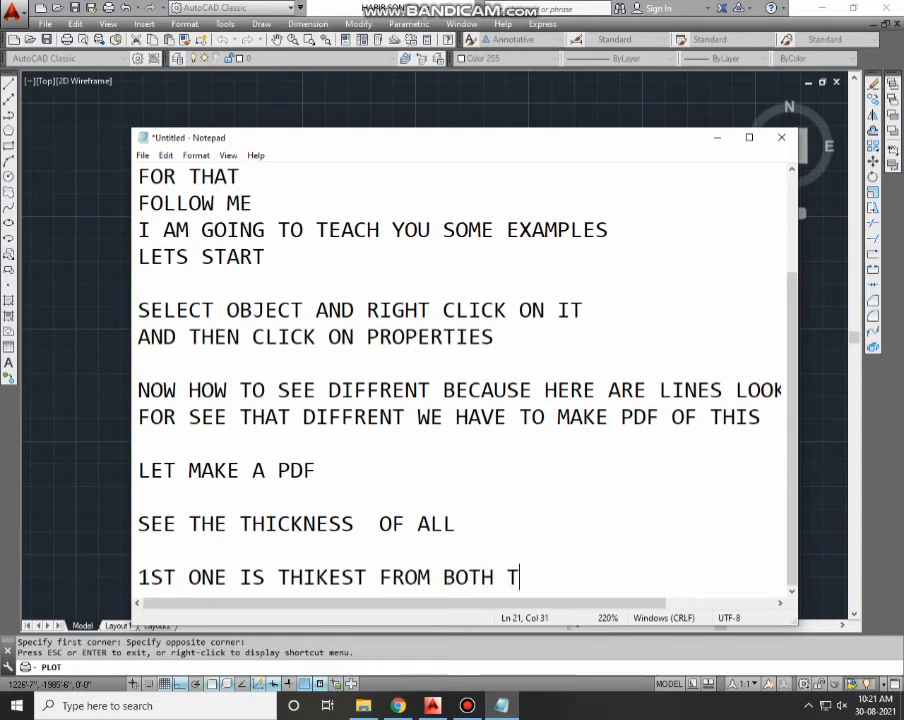
type("WO")
key("Return")
Step: Add the note 'AND ONE IS ALSO 2ND THICKEST' below the first-rectangle note
key("Return")
key("Return")
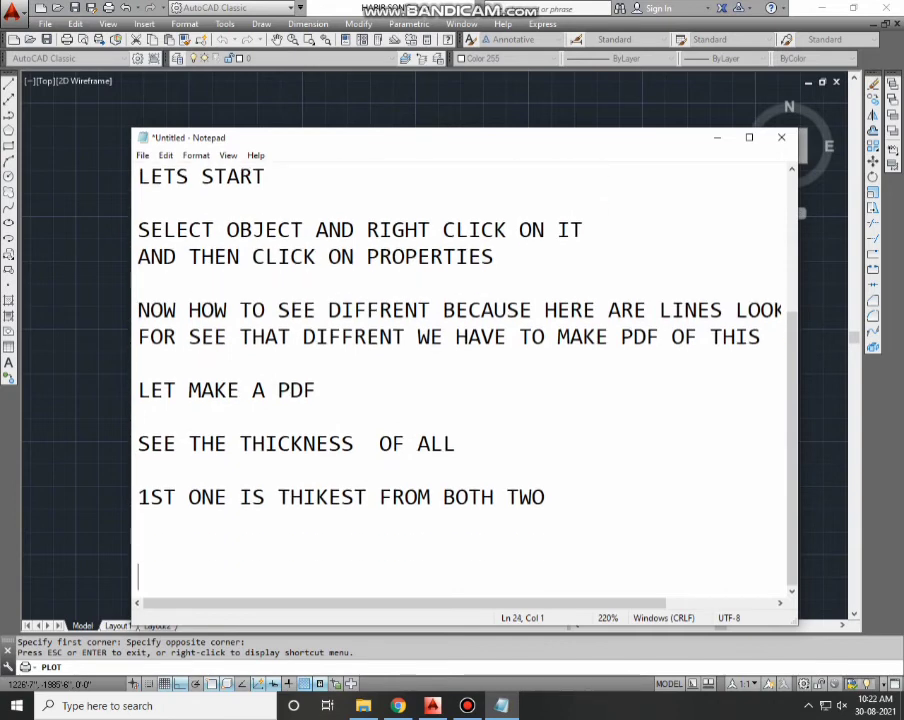
key("BackSpace")
key("BackSpace")
key("Return")
type("AND ")
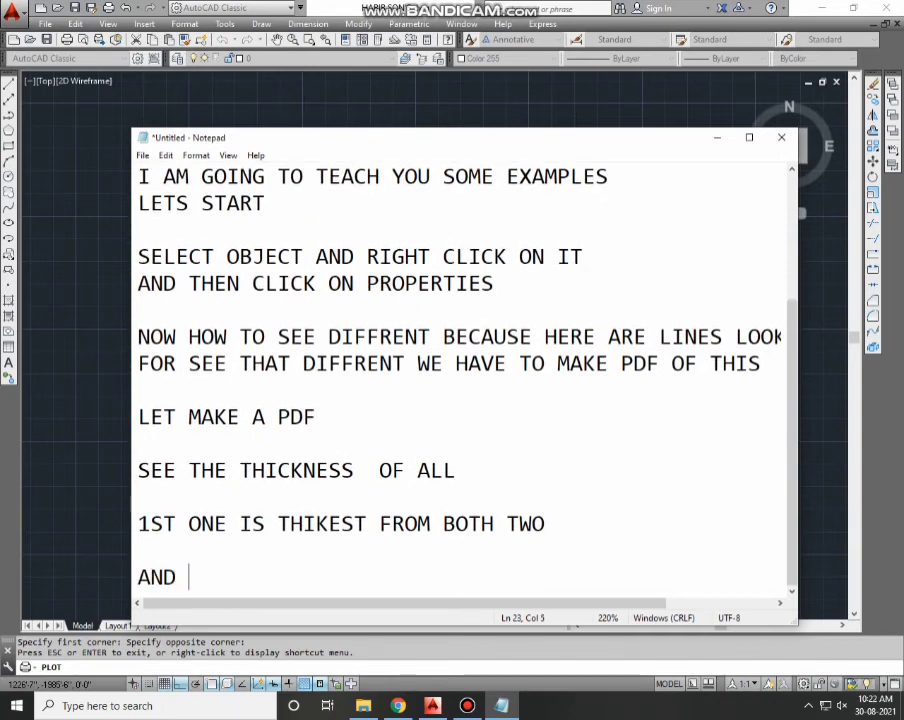
type("ONE IS ")
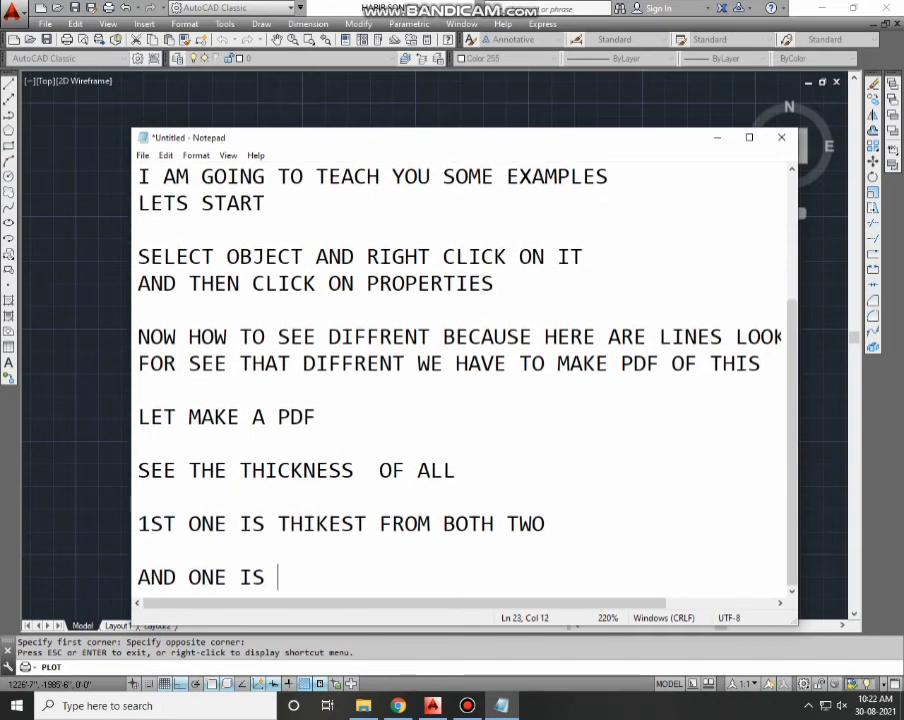
type("ALSO 2ND THICK")
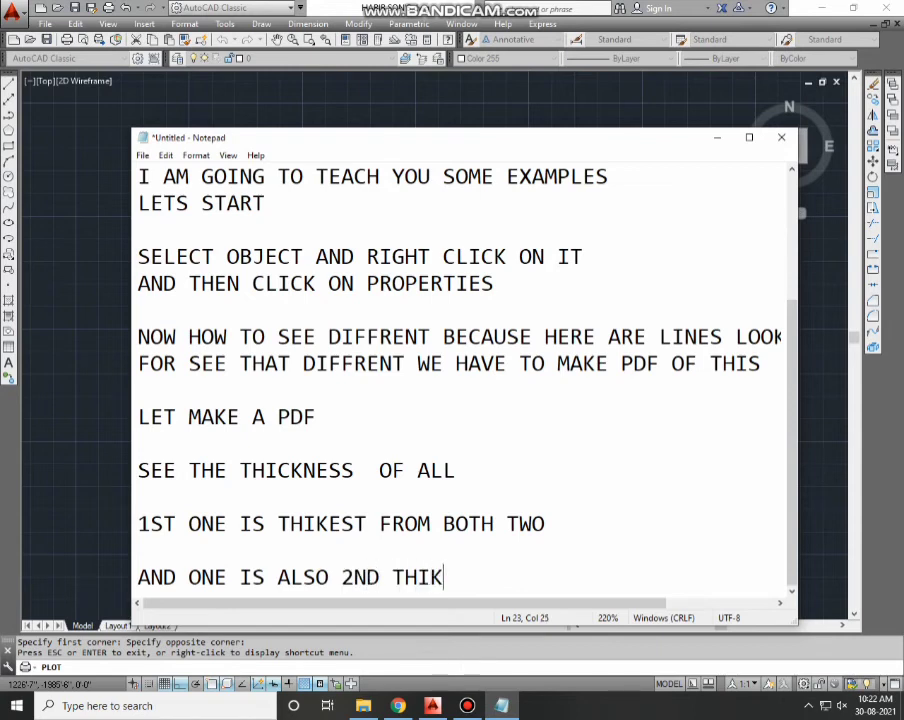
type("E")
key("BackSpace")
key("BackSpace")
type("CKEST")
key("Return")
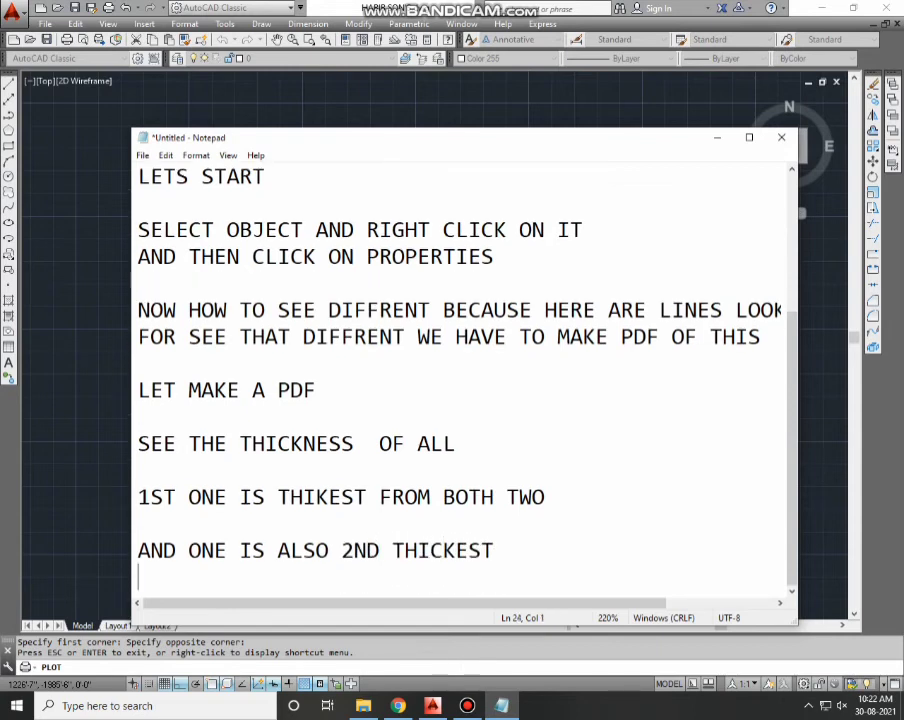
Step: After a blank line, note that the 3rd rectangle is thick but its weight is small compared to both others
key("Return")
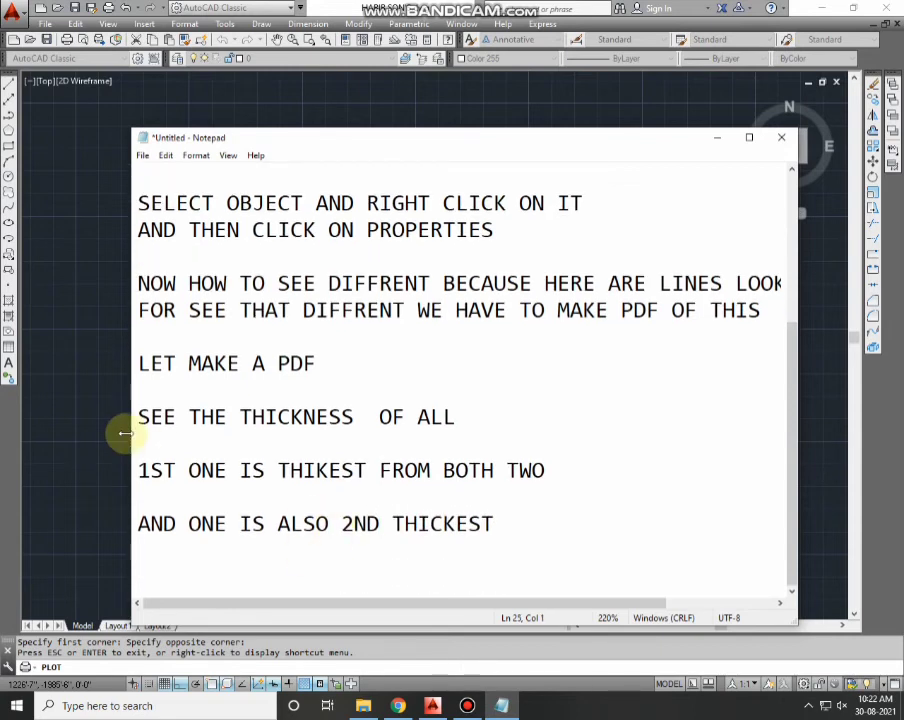
type("3RD ON")
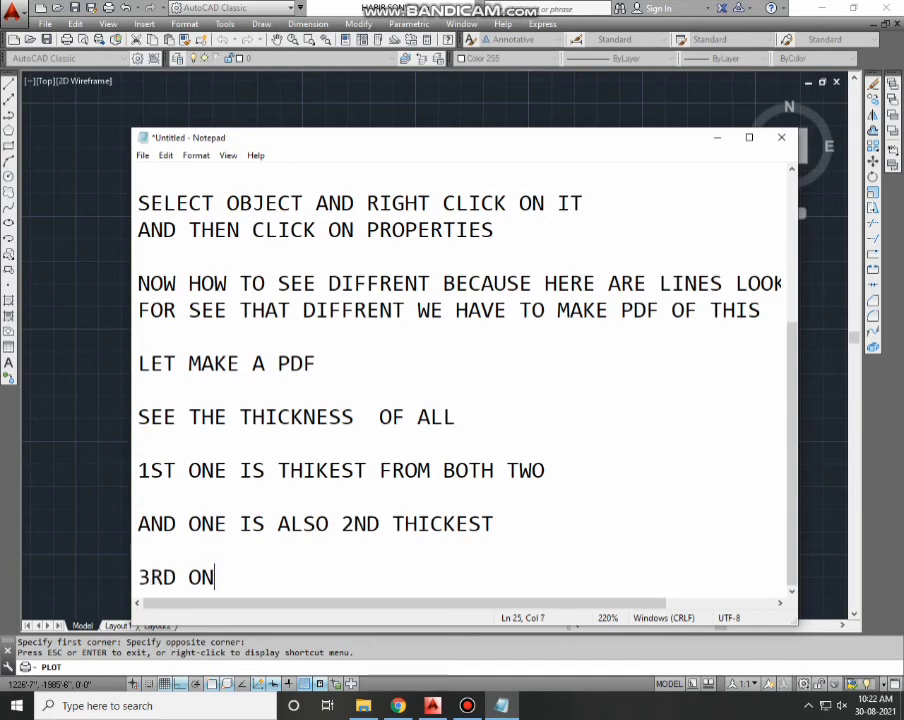
type("E ALSO")
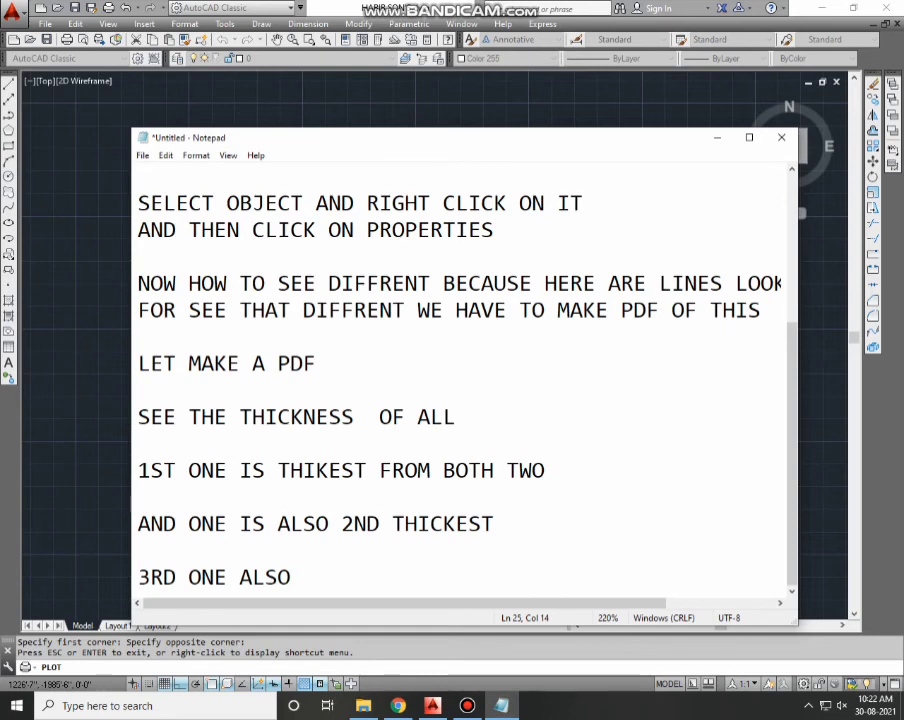
type("THICK")
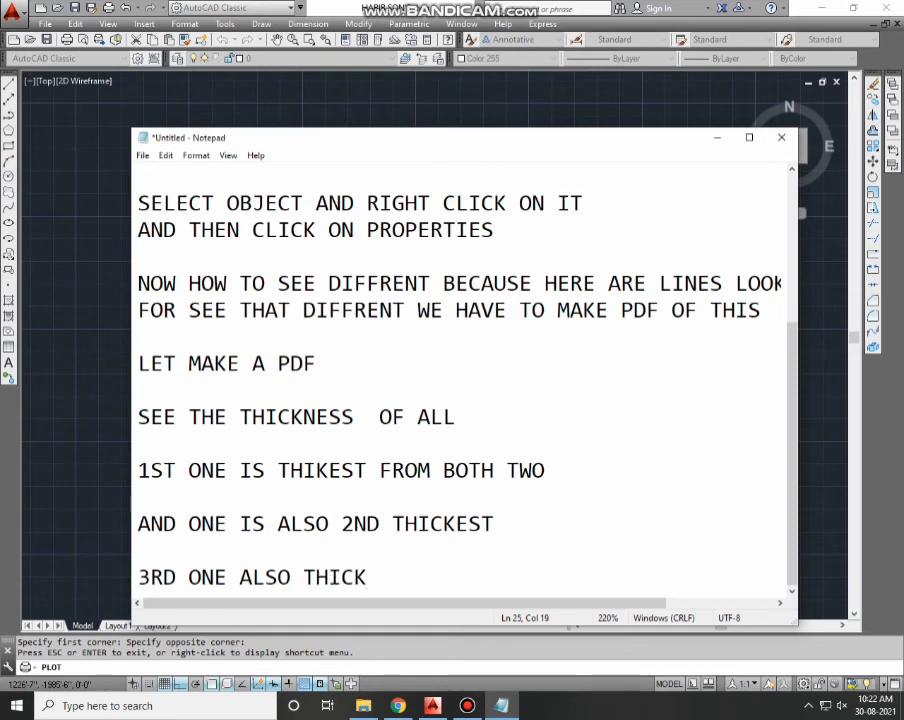
type(" BUT IY")
key("BackSpace")
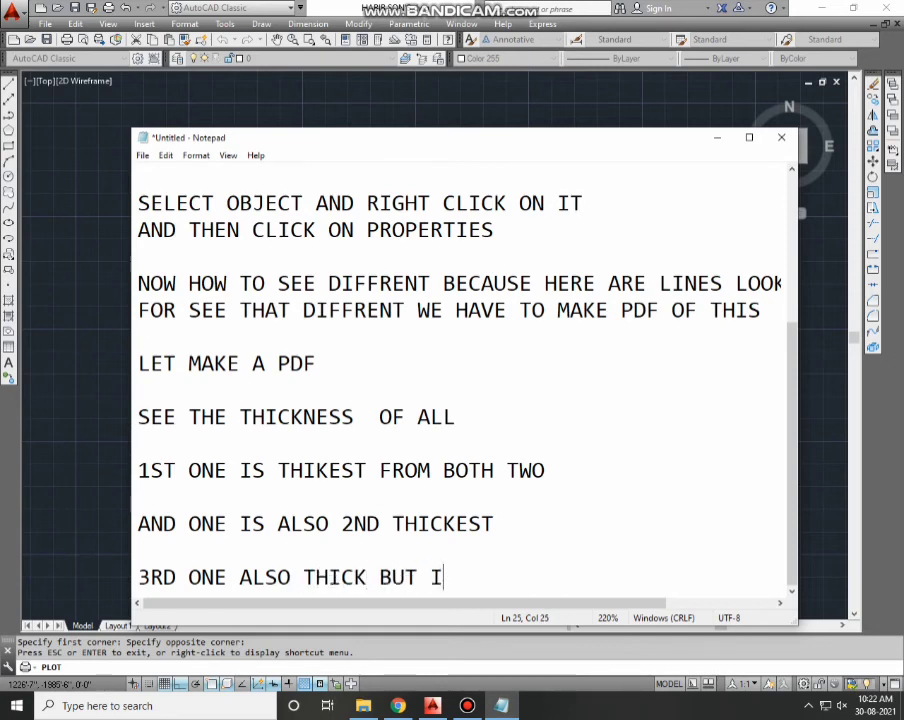
type("TS")
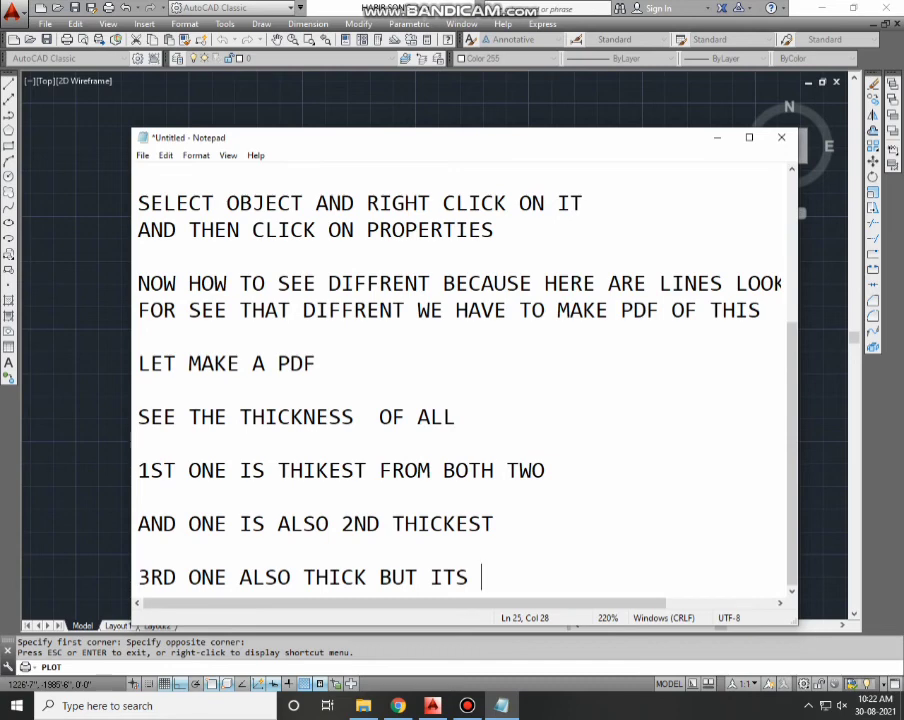
type("W")
type("IGHT IS ")
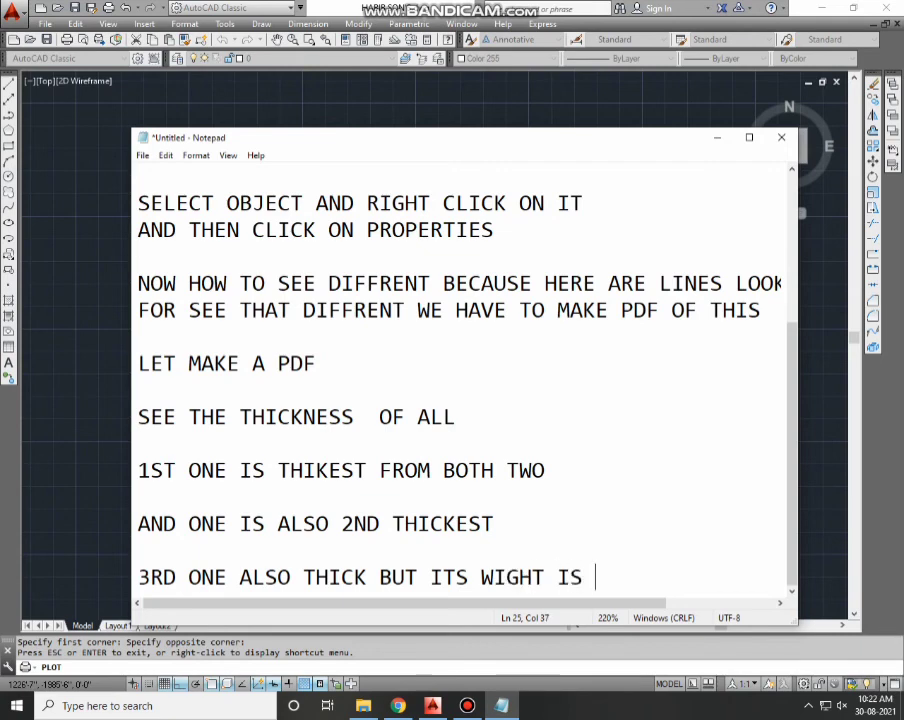
type("SMALL AS ")
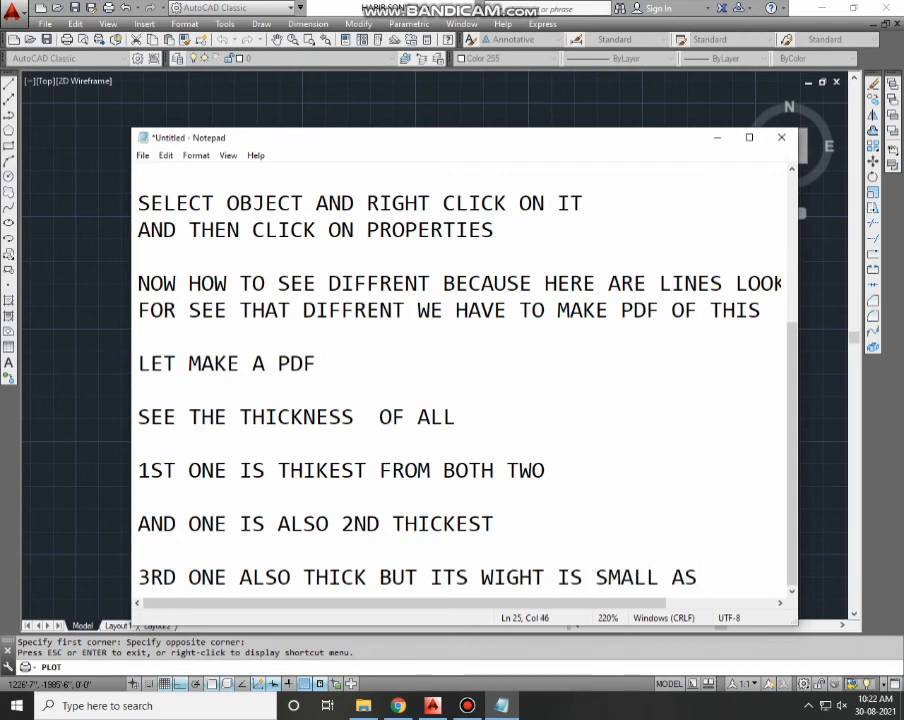
type("COMA")
type("ARE TO ")
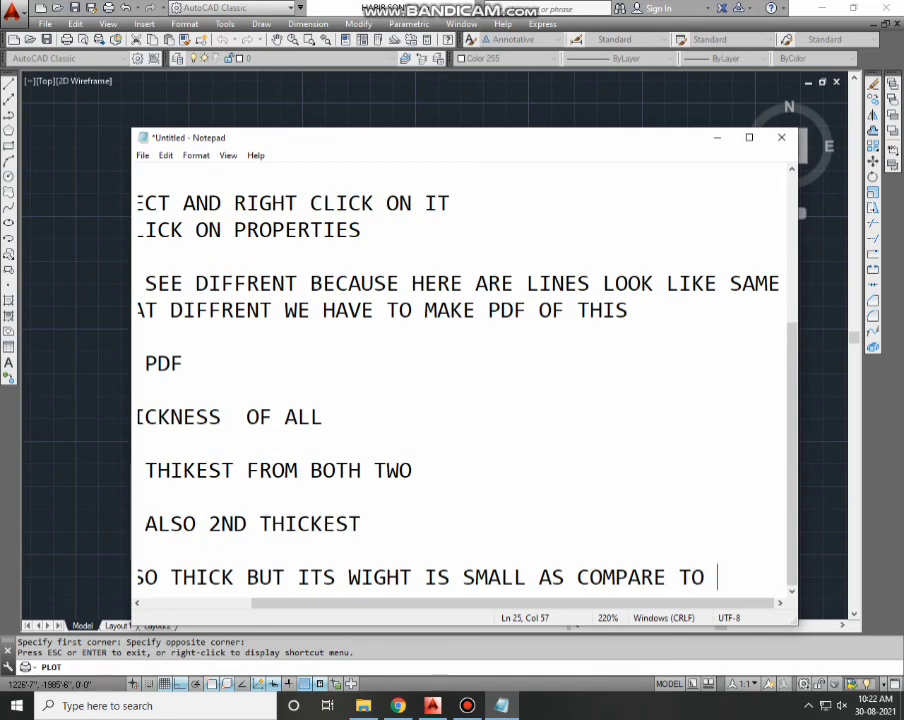
type("BOTH")
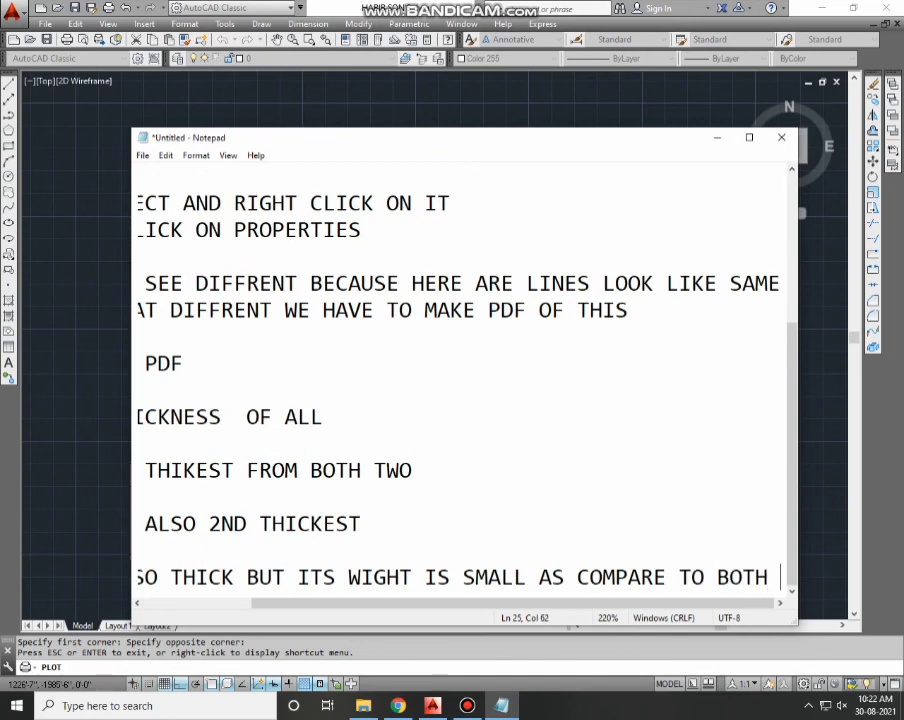
type("OTHER")
key("Return")
key("Return")
Step: Below the notes, write 'THANKS' and then 'GOOD BYE' on the next line
key("Return")
key("Return")
key("Return")
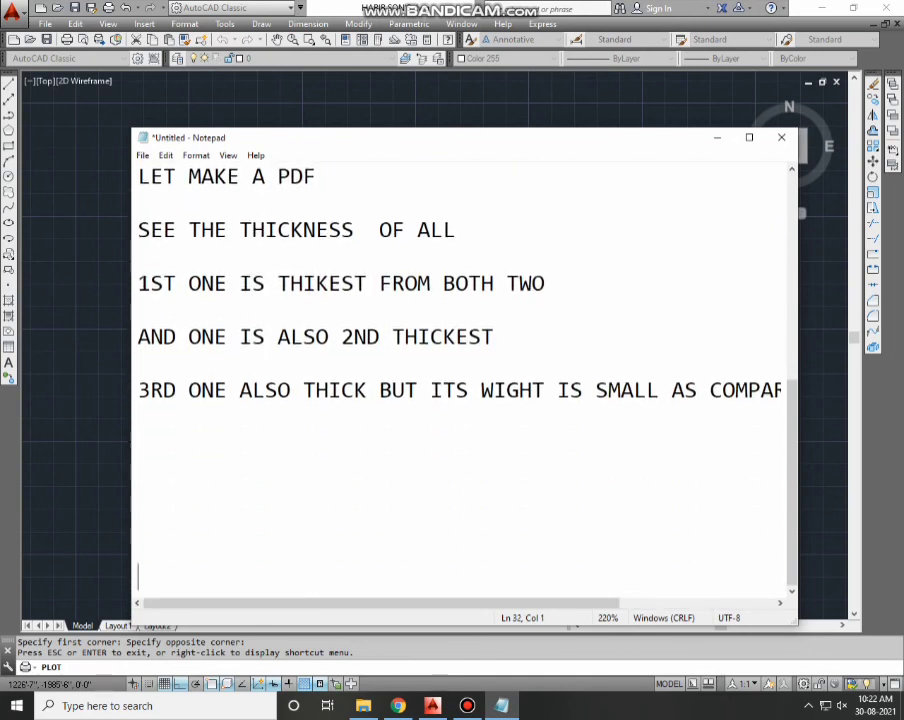
key("Return")
key("Return")
left_click(192, 462)
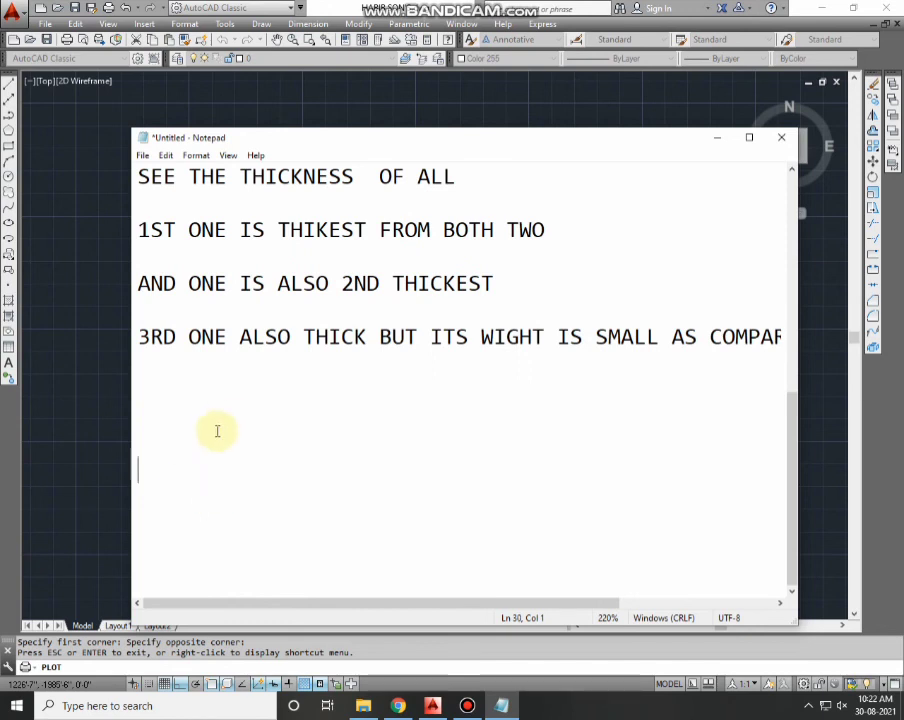
type("THANKS")
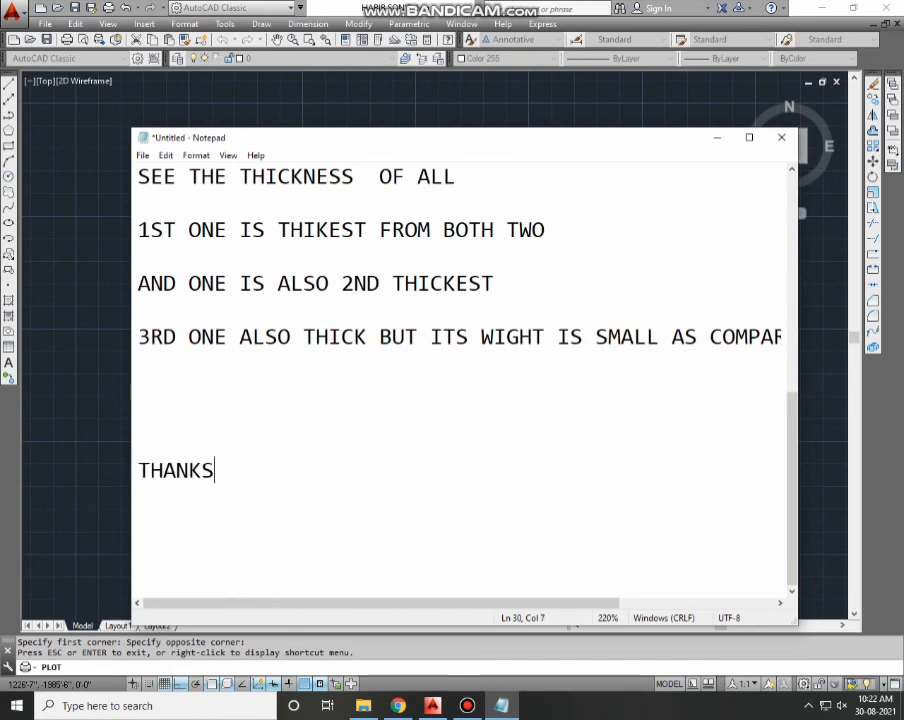
key("Return")
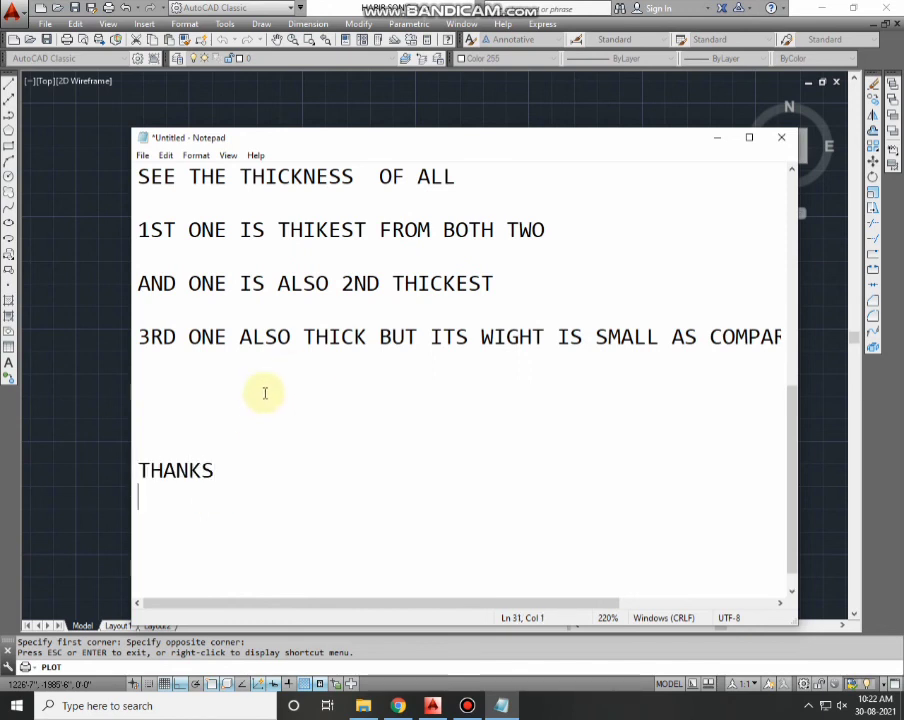
type("GOOD BYE")
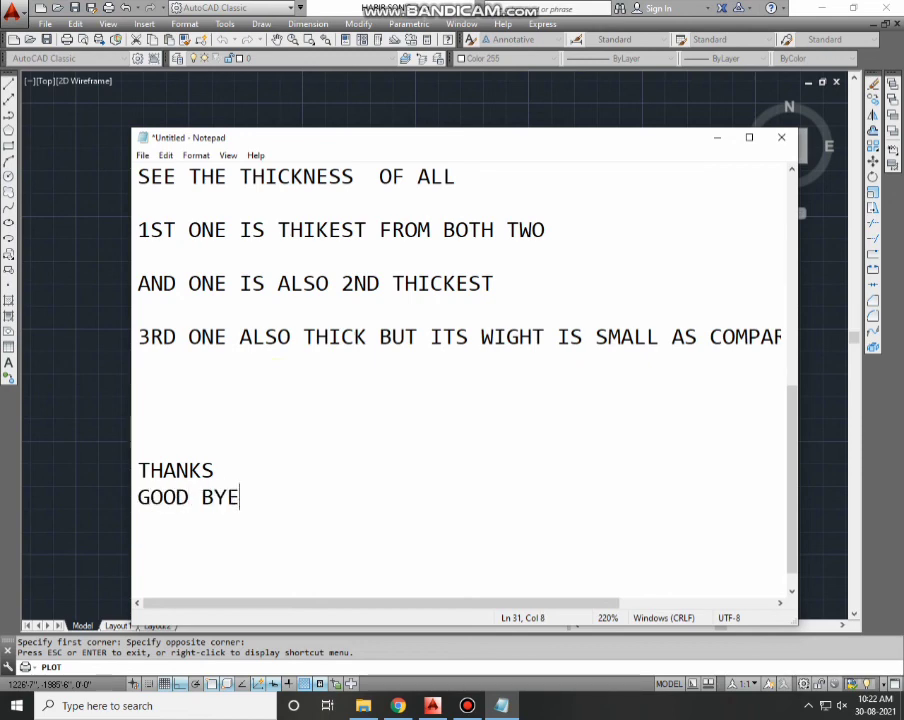